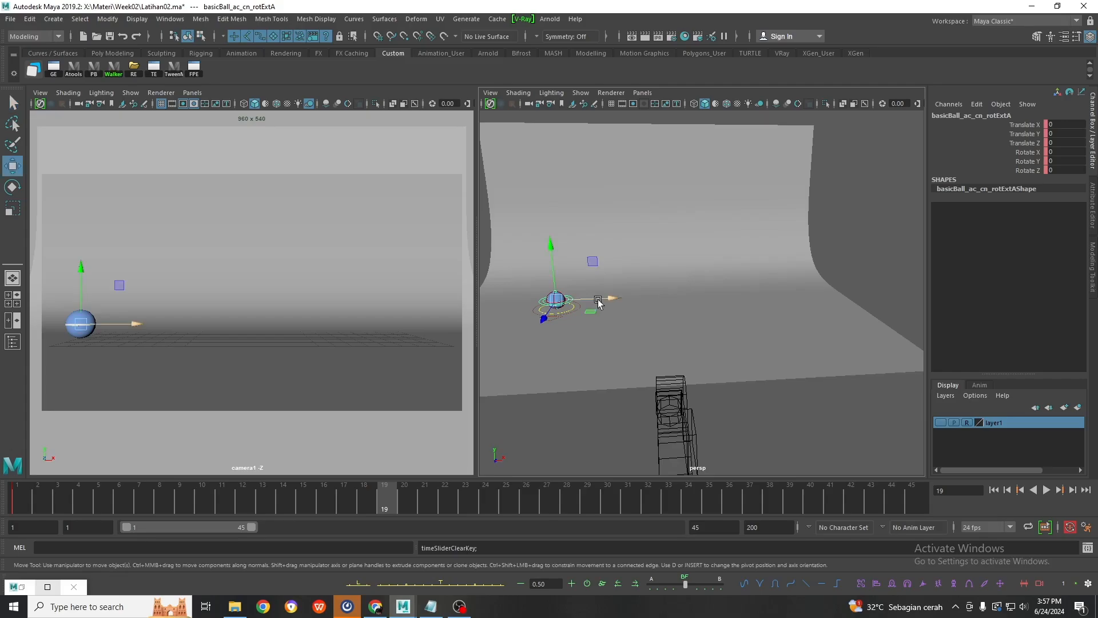
Step: Move the ball control along X to about 24.17 at frame 19 and scrub the resulting motion from frame 1
left_click_drag(594, 300, 788, 314)
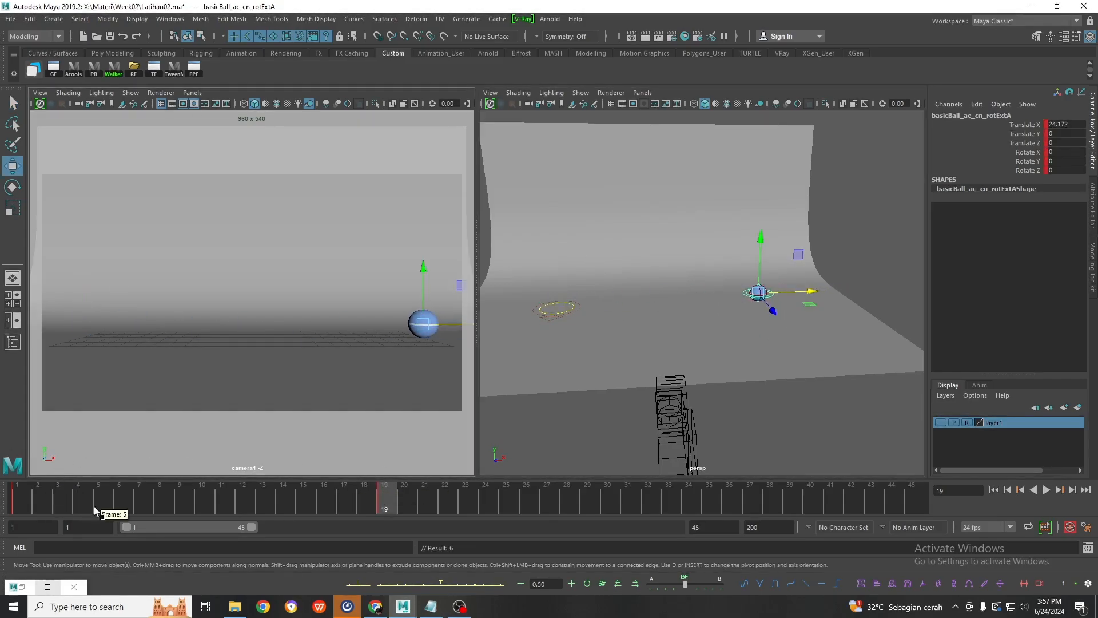
left_click_drag(19, 494, 384, 507)
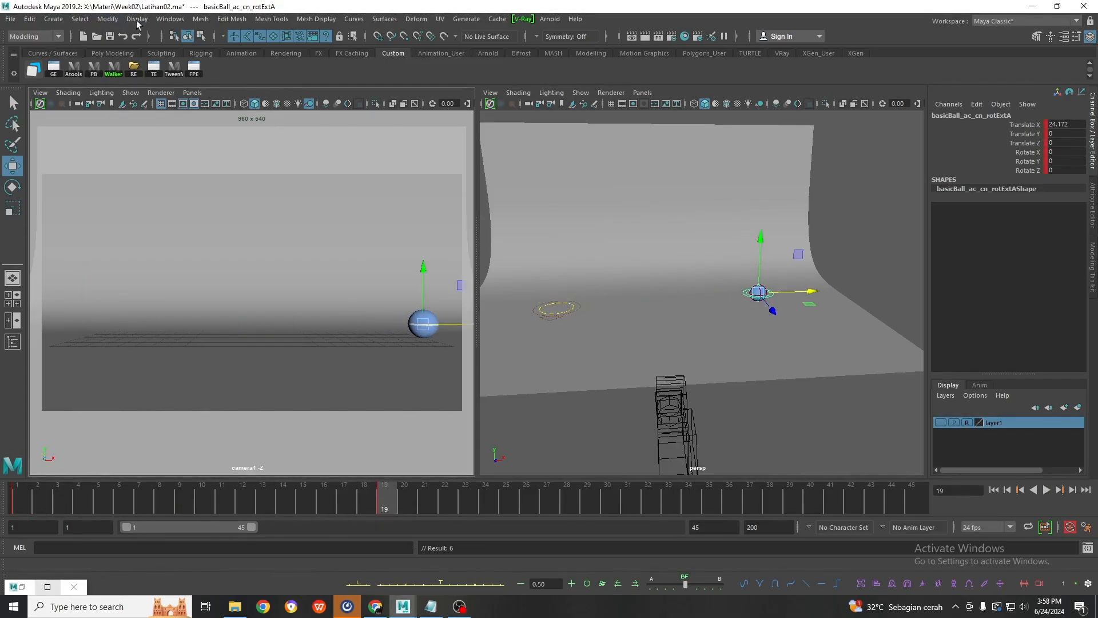
Step: Open the Graph Editor and show only the ball control's Translate X curve
left_click(182, 21)
mouse_move(218, 83)
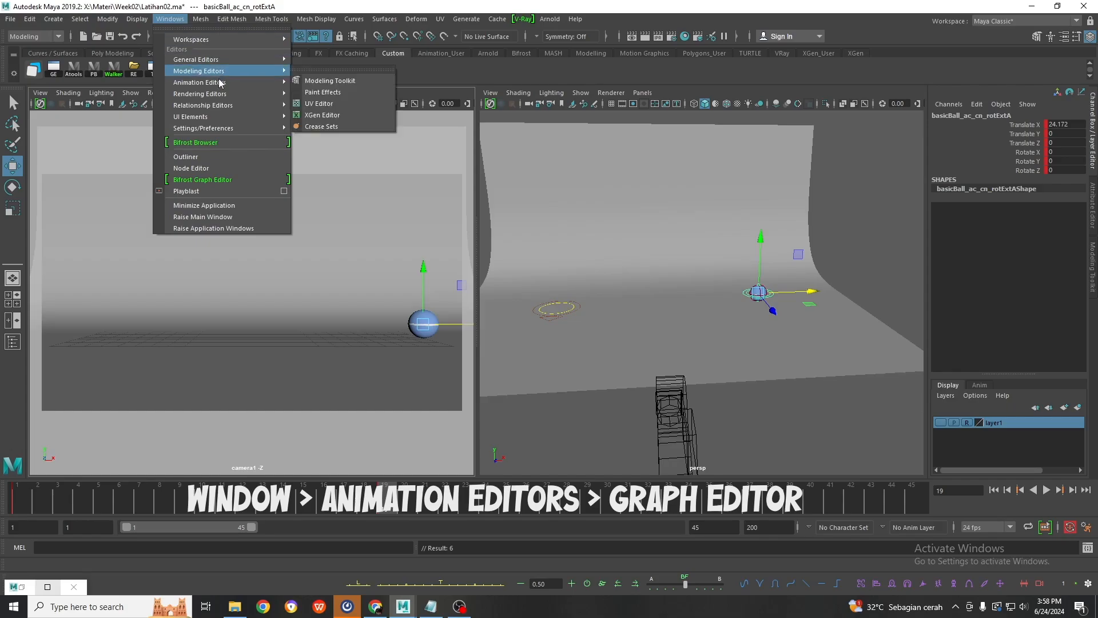
left_click(339, 93)
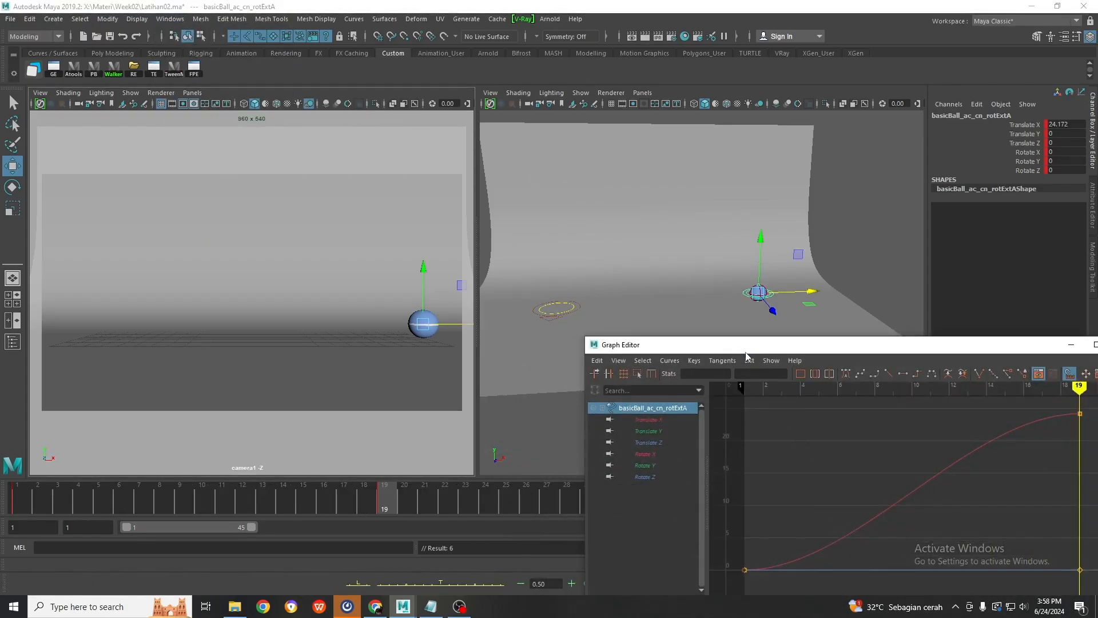
left_click_drag(739, 347, 713, 310)
left_click(638, 380)
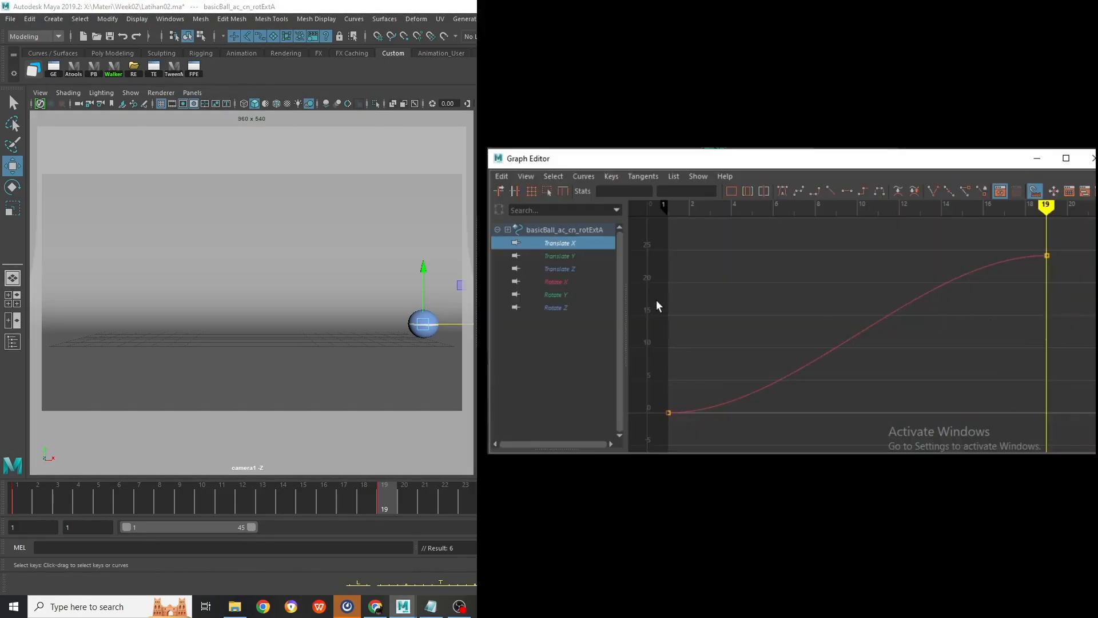
scroll(709, 432, "down", 5)
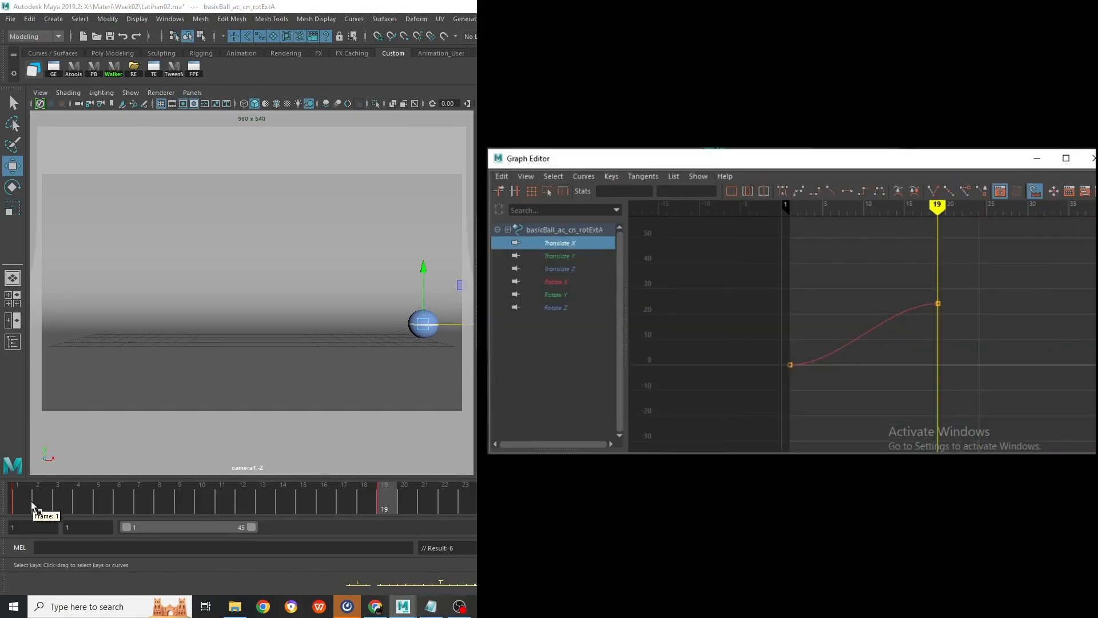
Step: Go to frame 1, select and frame both Translate X keys, and scrub the animation to review its easing
left_click(31, 500)
left_click_drag(37, 500, 14, 503)
left_click_drag(729, 276, 1066, 409)
key("f")
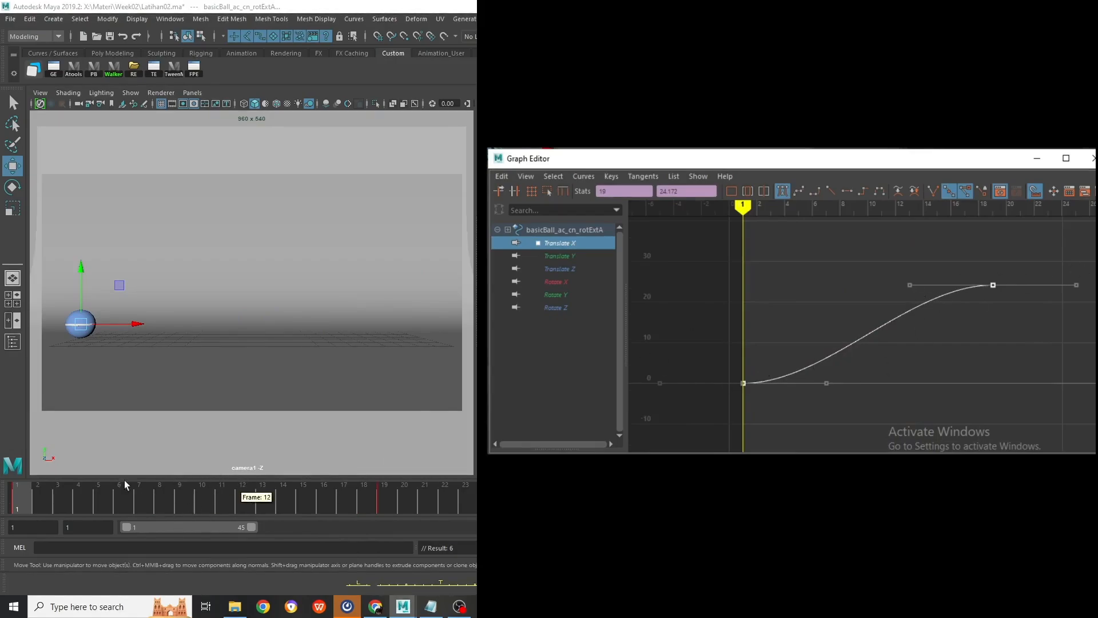
left_click_drag(40, 503, 16, 517)
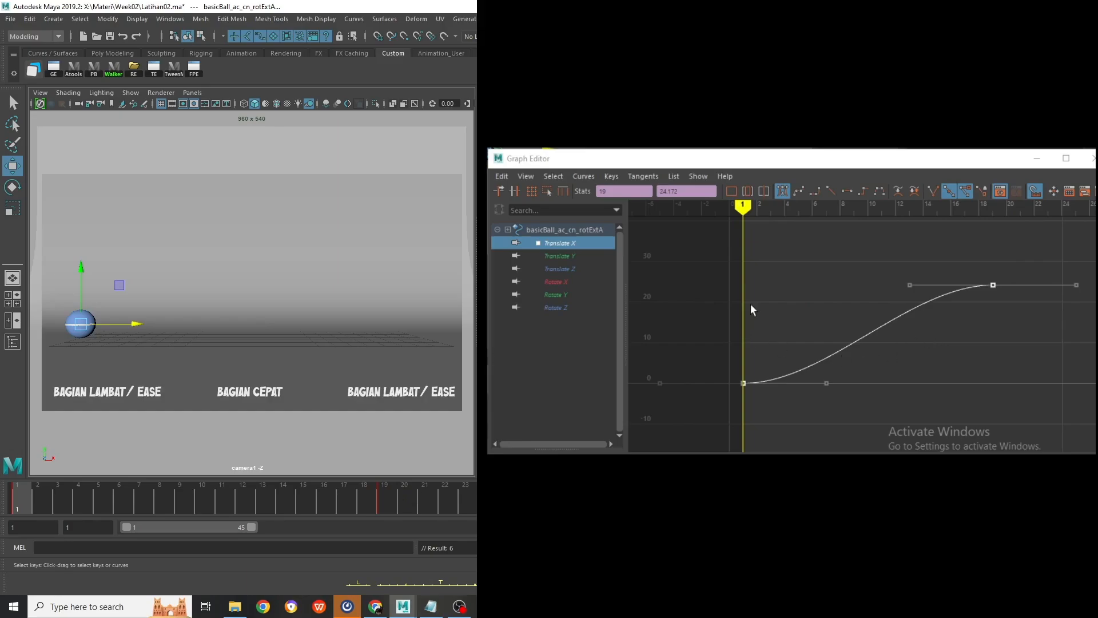
key("q")
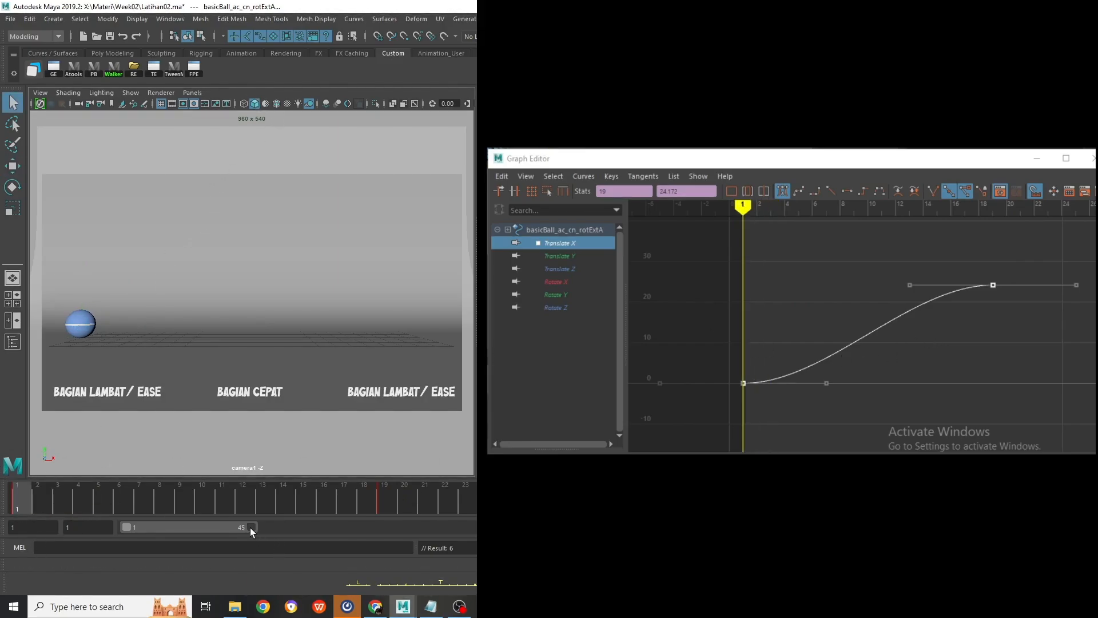
Step: Shorten the playback range to end at frame 28 and play the ball's animation
left_click_drag(251, 527, 204, 529)
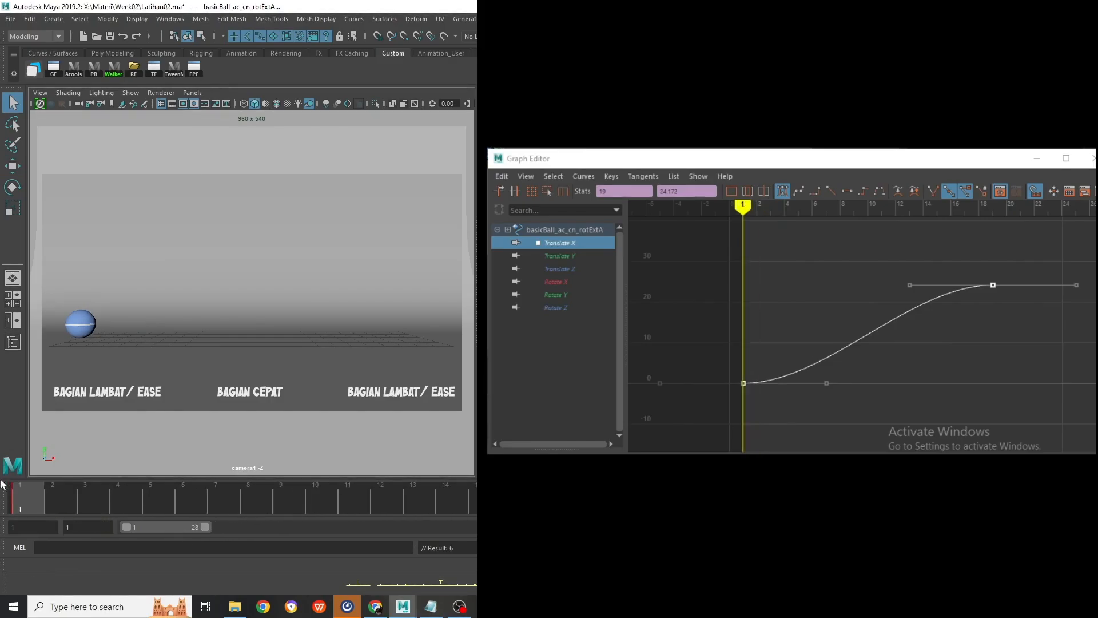
key("alt+v")
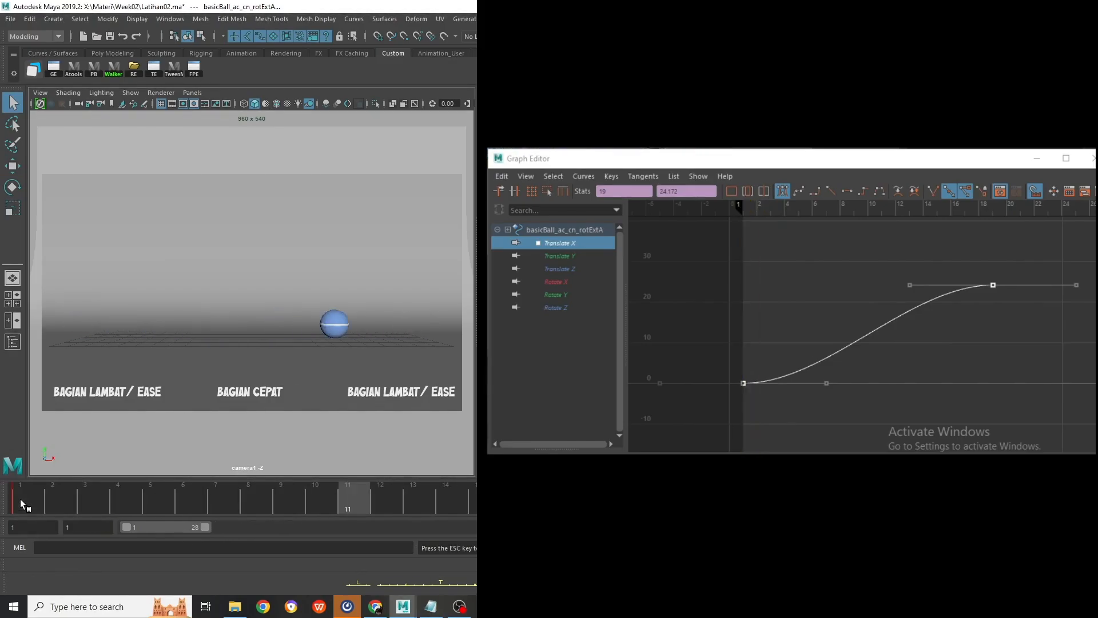
key("Escape")
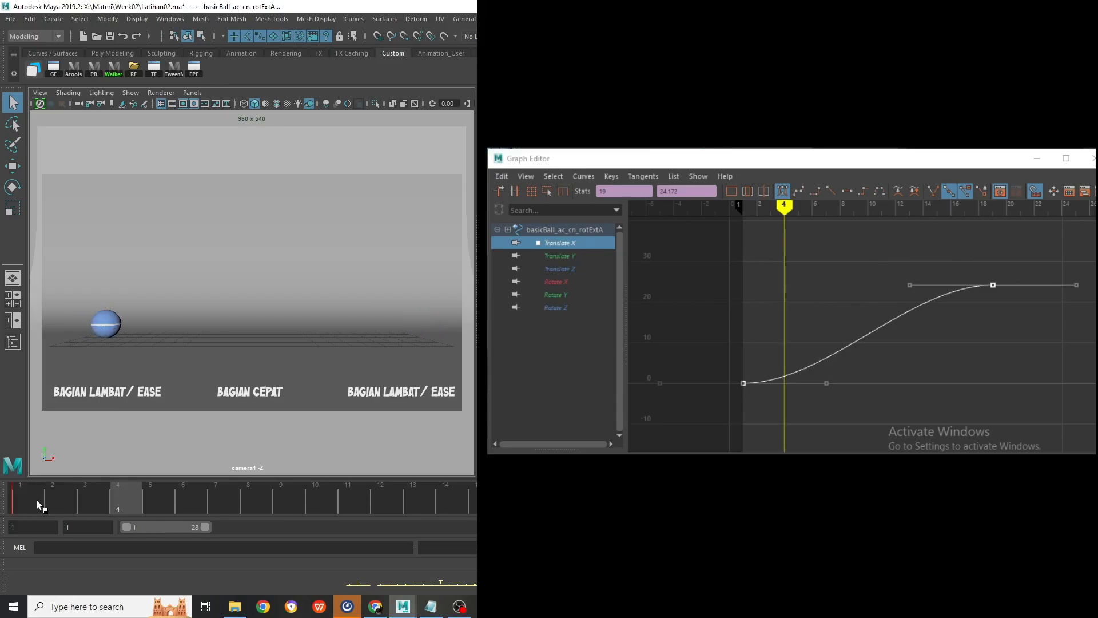
key("alt+v")
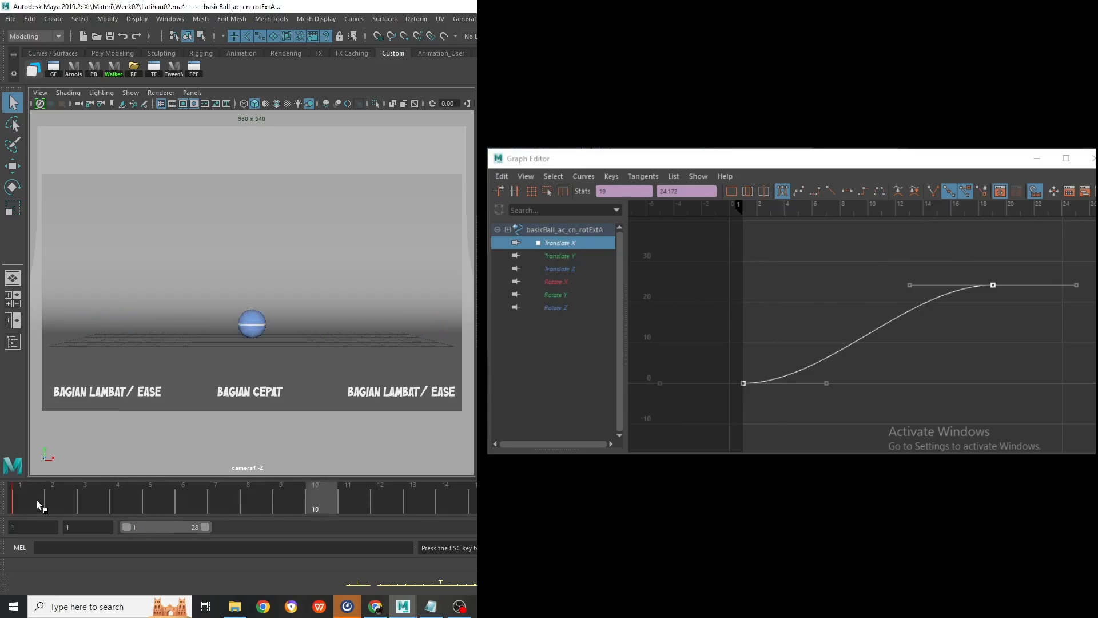
key("Escape")
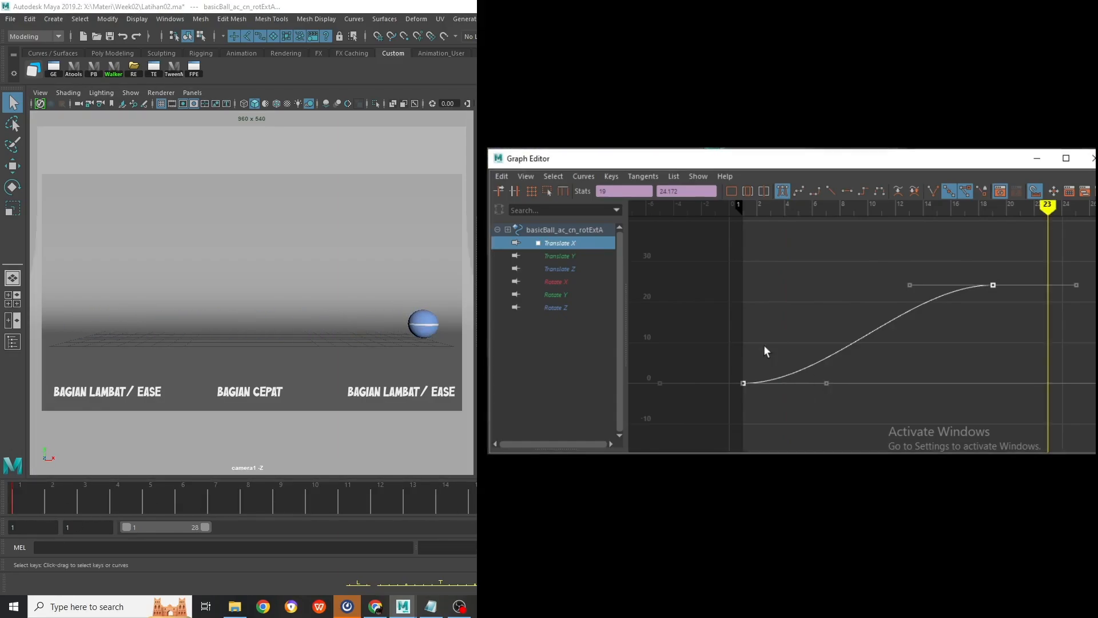
Step: Deselect the curve keys, replay the motion from frame 1, and compare the ball's first frames with the Translate X curve
middle_click_drag(780, 317, 710, 291, "alt")
left_click(765, 280)
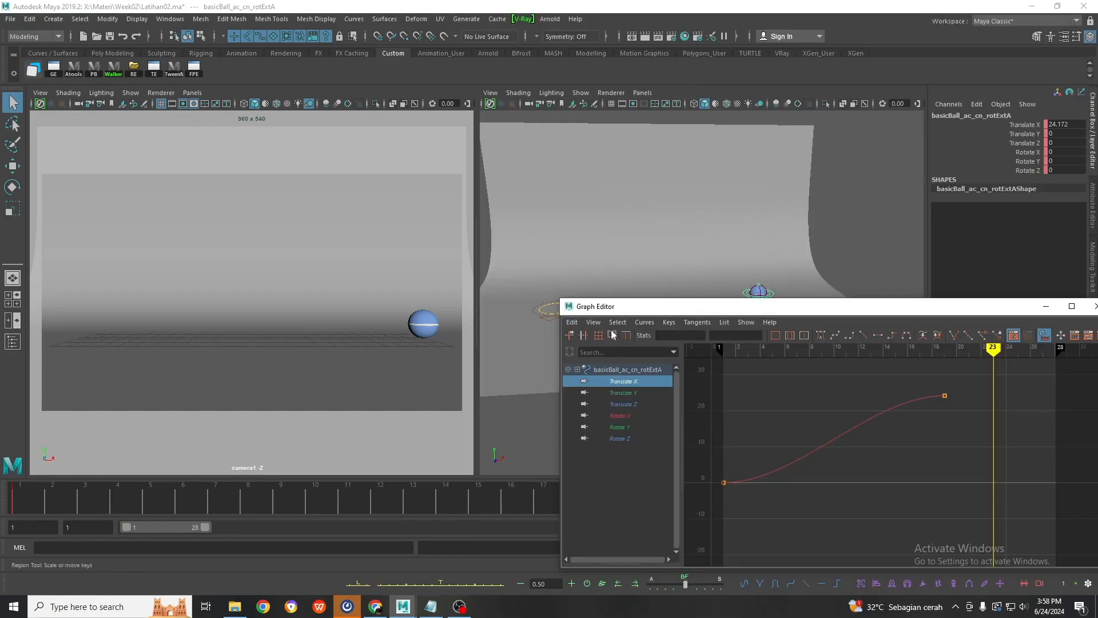
left_click_drag(611, 306, 681, 415)
left_click(2, 500)
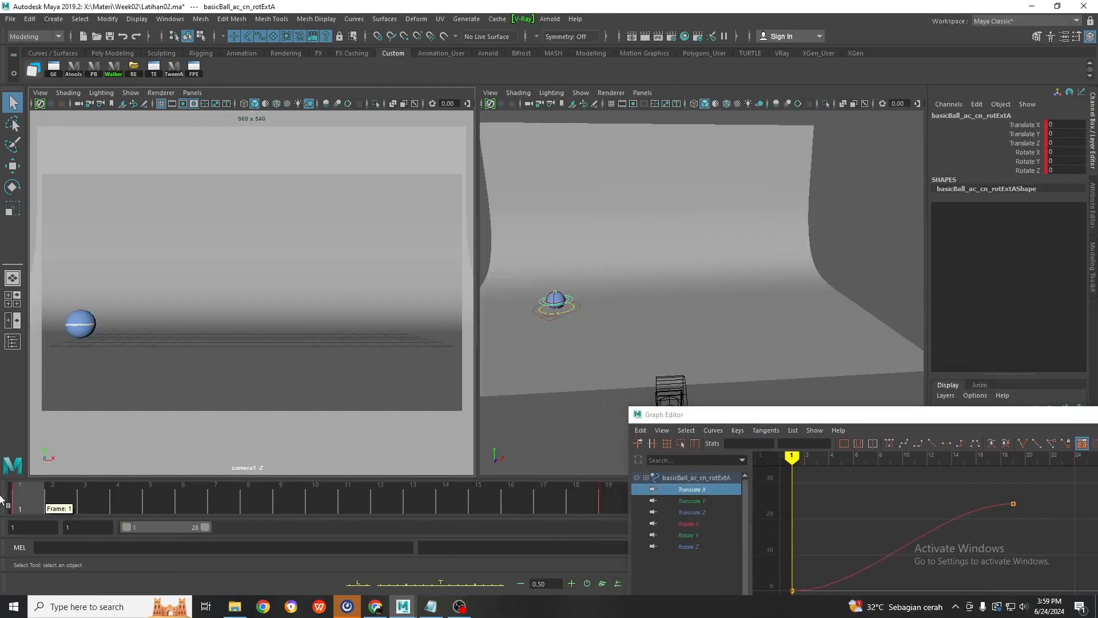
key("alt+v")
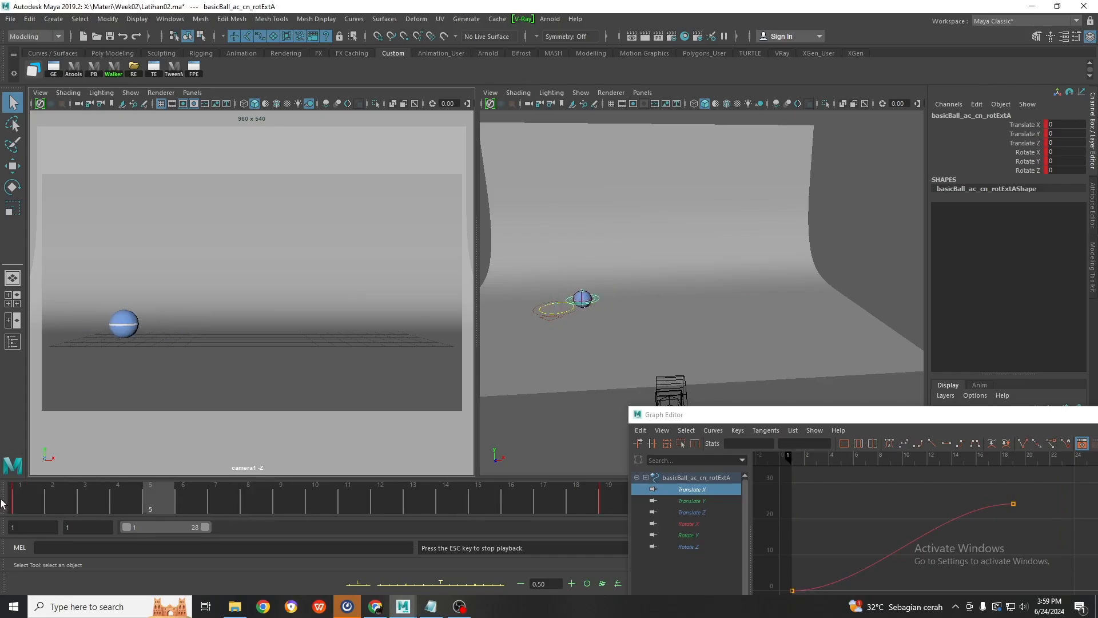
left_click(50, 501)
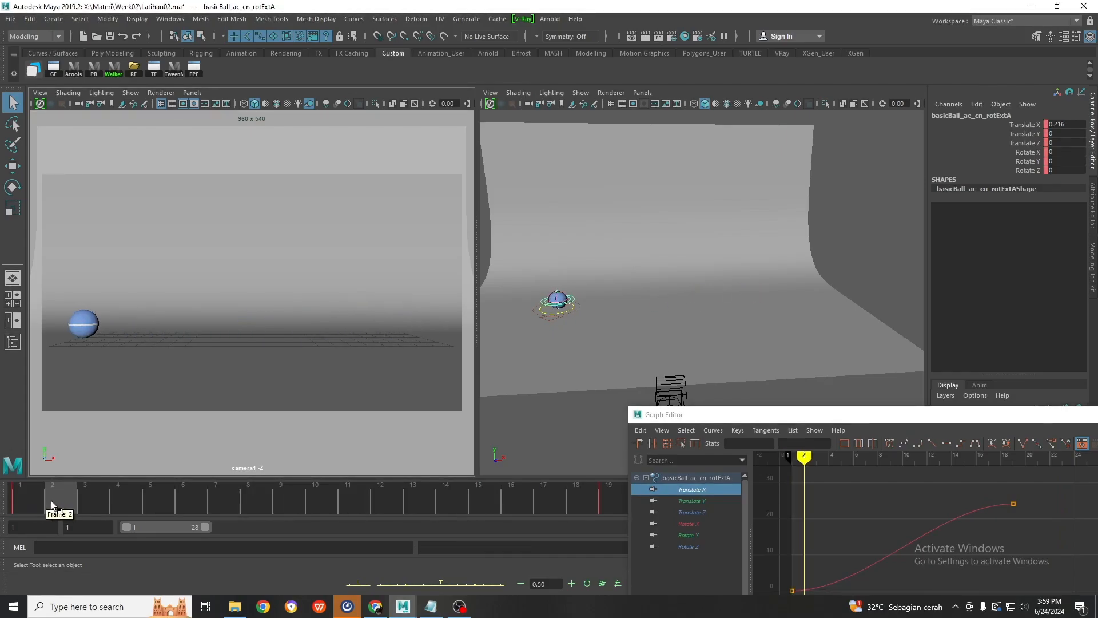
left_click(85, 500)
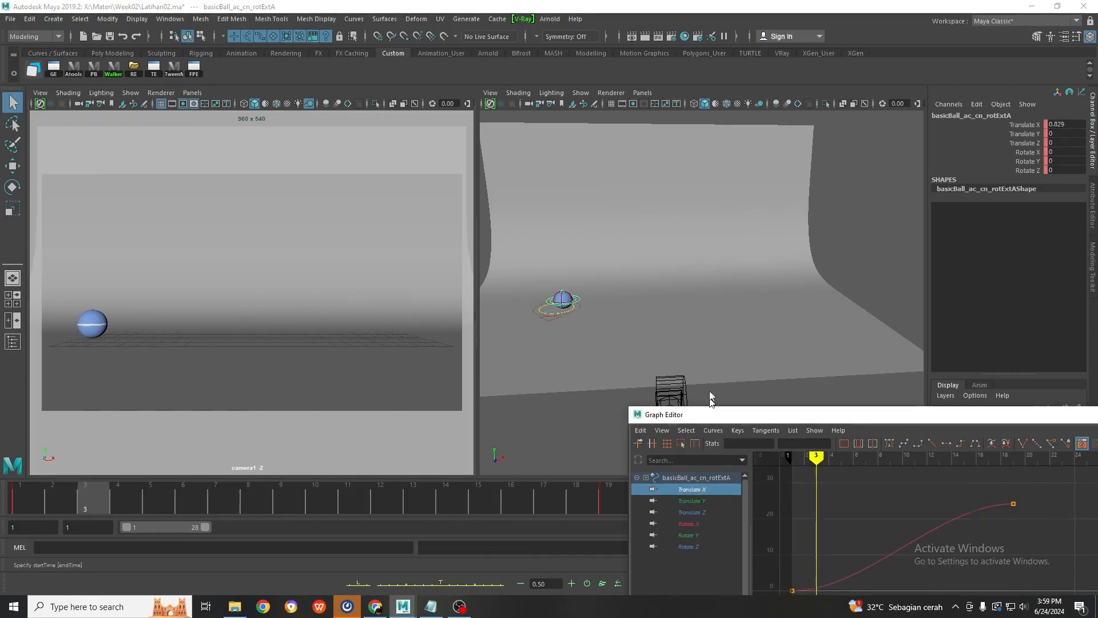
left_click_drag(712, 414, 705, 263)
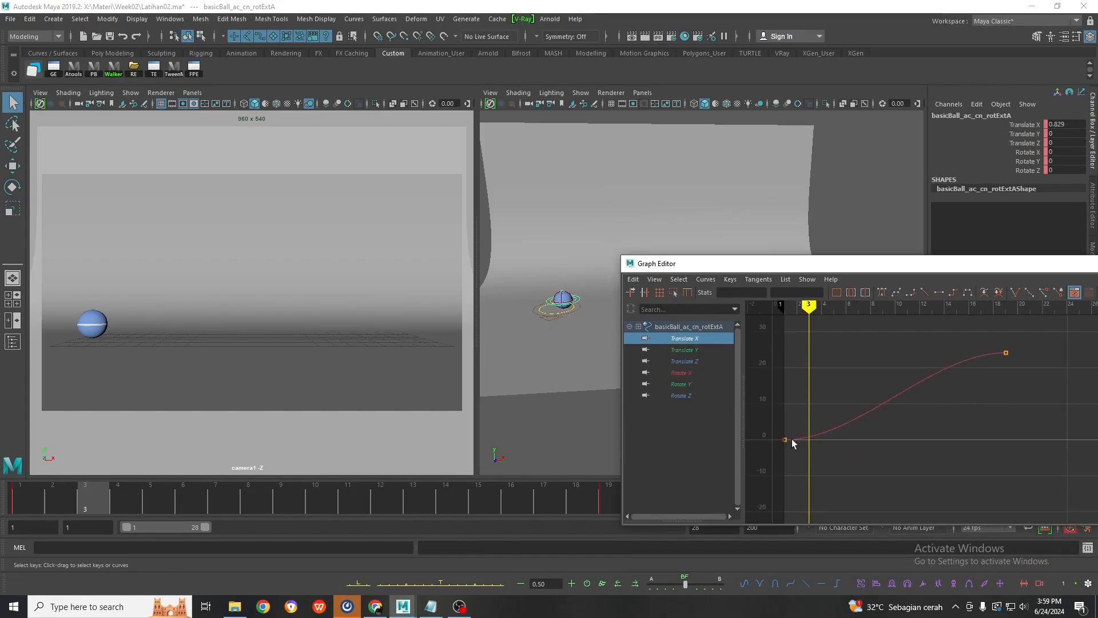
mouse_move(808, 307)
left_mouse_down()
mouse_move(785, 307)
mouse_move(846, 314)
mouse_move(760, 327)
left_mouse_up()
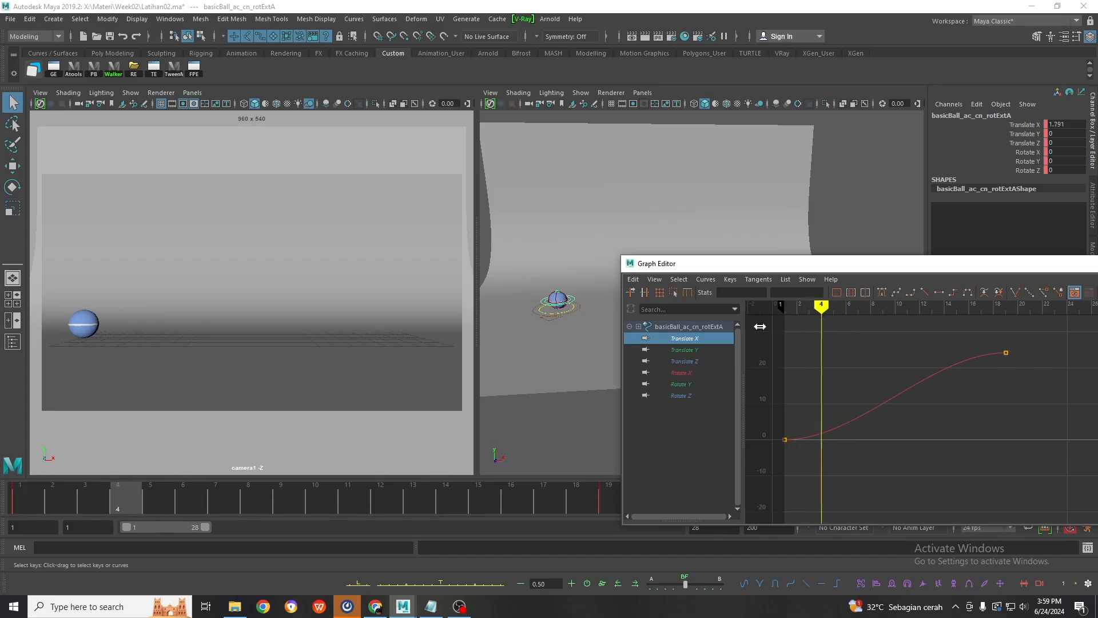
Step: Key the ball control at frame 6 and lower that Translate X key to about 1.06 to lengthen the ease-out
left_click(85, 498)
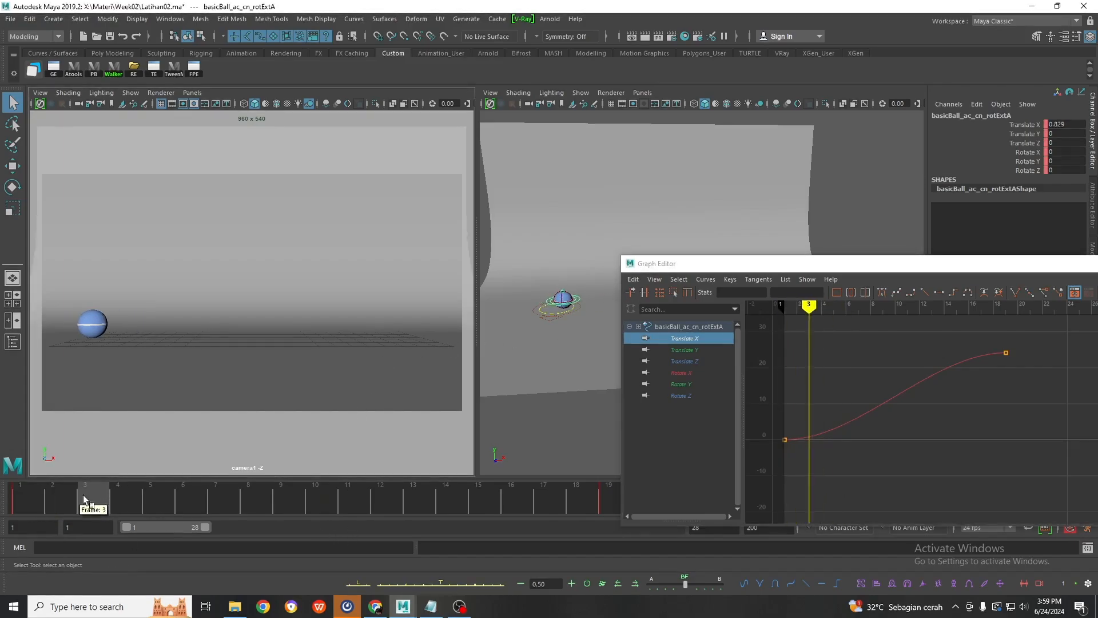
left_click_drag(84, 498, 191, 508)
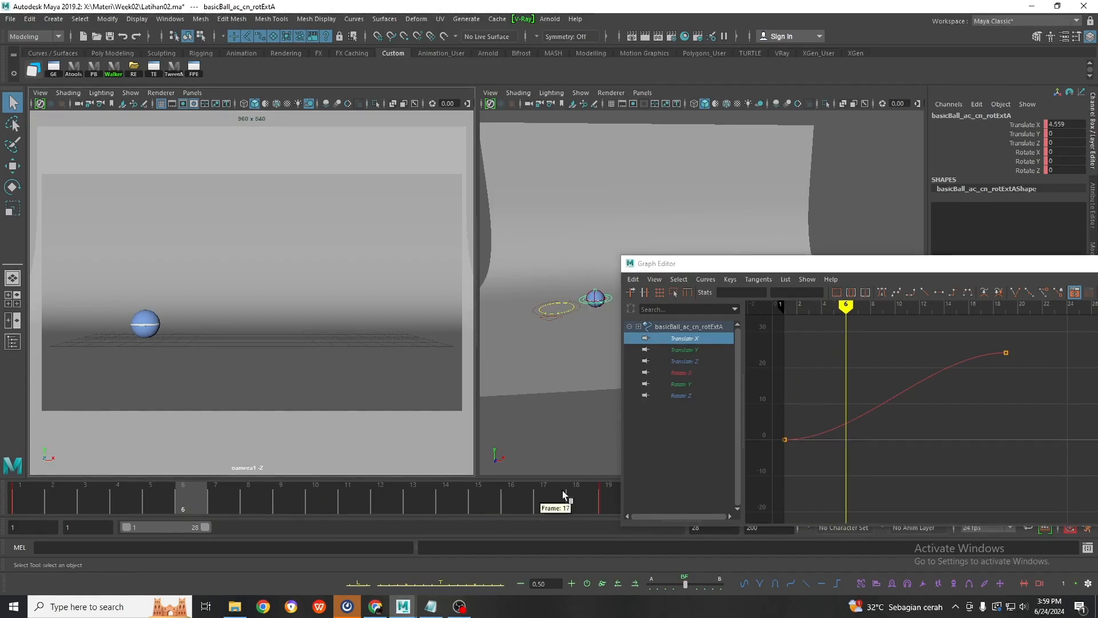
key("s")
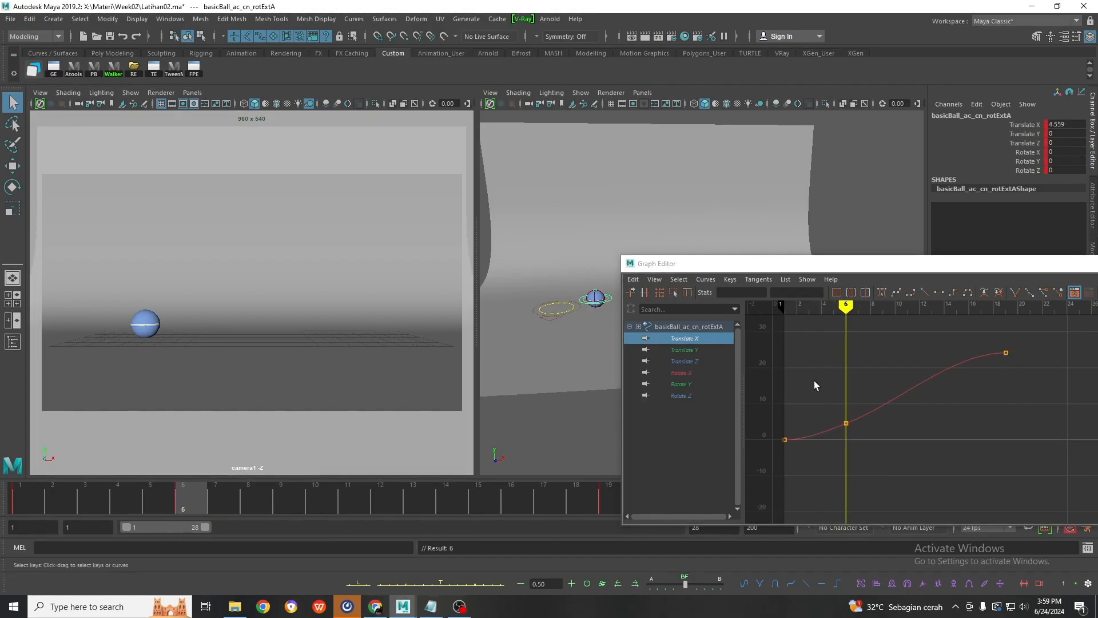
left_click_drag(814, 385, 858, 426)
middle_click_drag(846, 420, 844, 435)
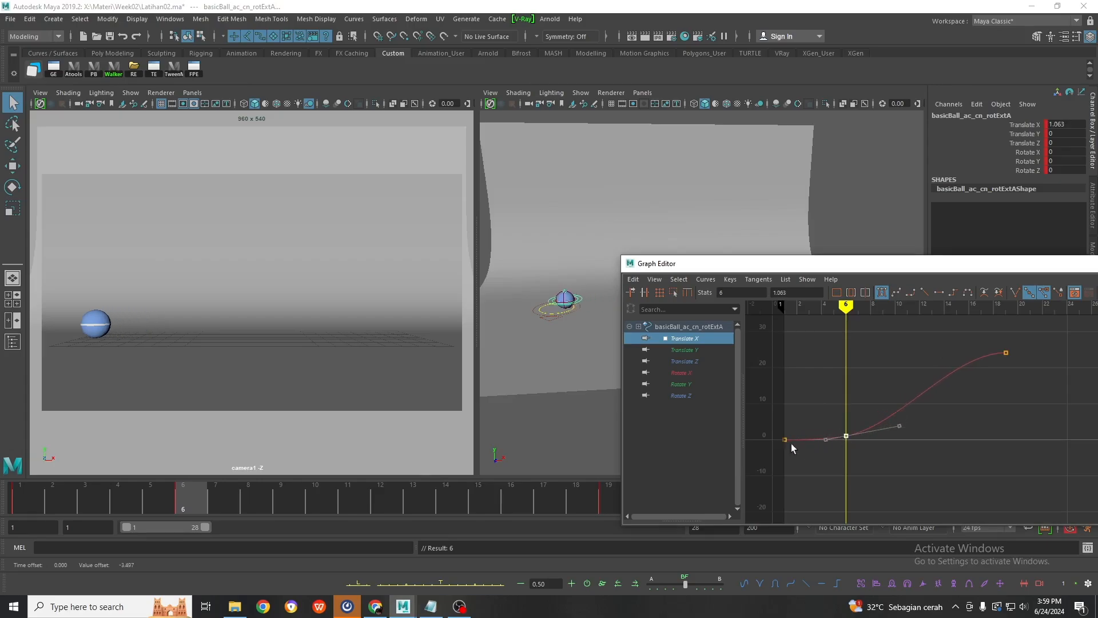
Step: Key the ball control at frame 13 and raise that Translate X key to about 23.48 to lengthen the ease-in
left_click_drag(183, 502, 426, 520)
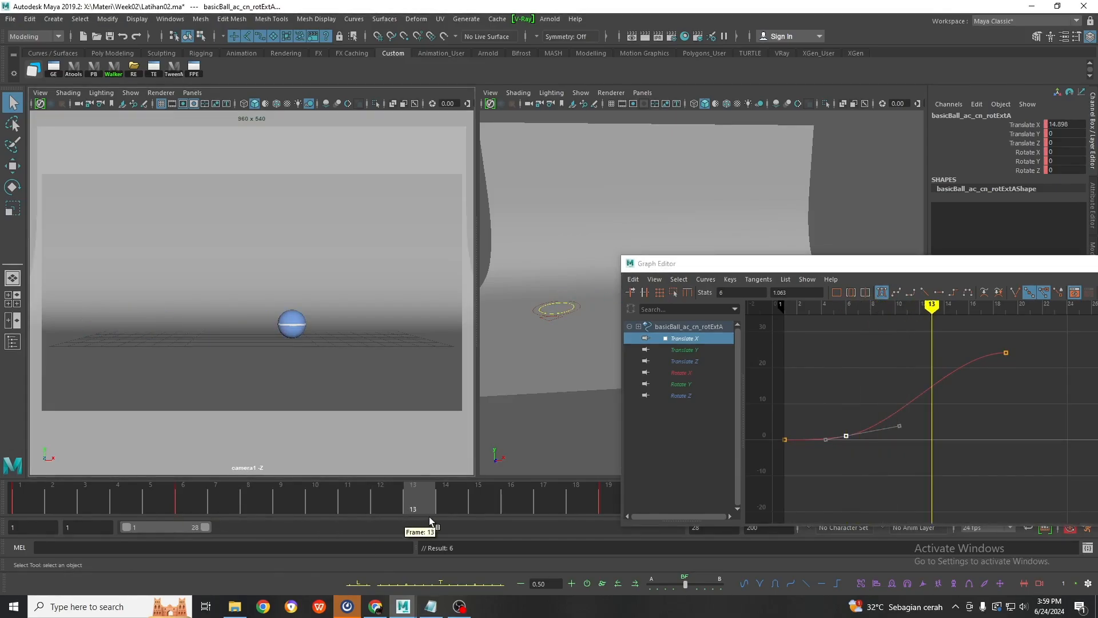
key("s")
left_click_drag(903, 345, 949, 407)
middle_click_drag(939, 402, 940, 370)
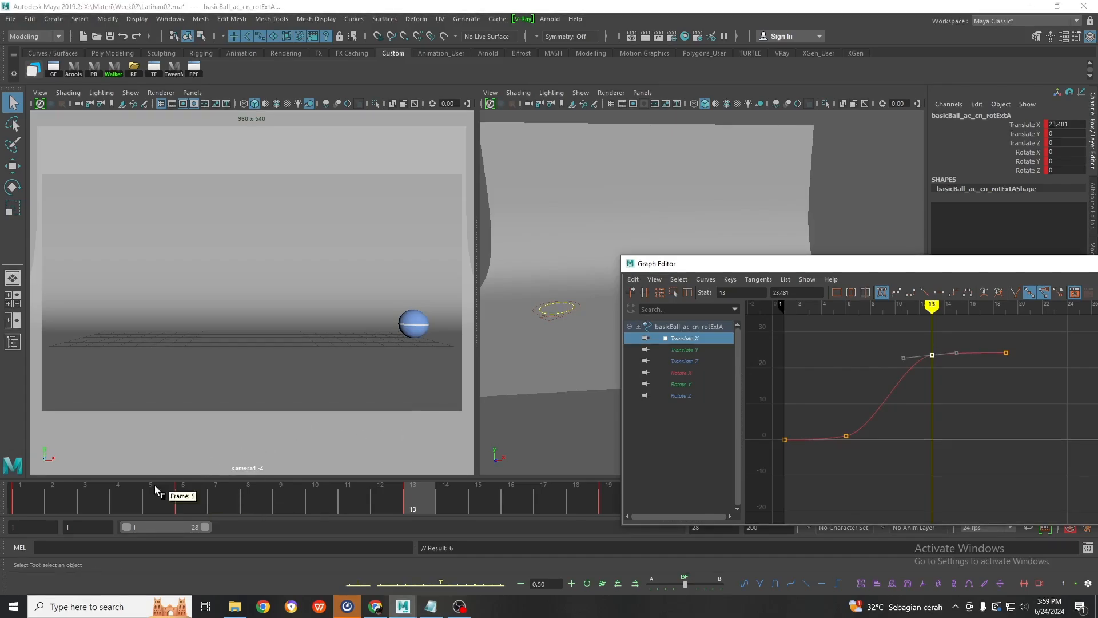
Step: Play the revised animation from frame 1 and scrub through the slow section up to frame 6
left_click(23, 491)
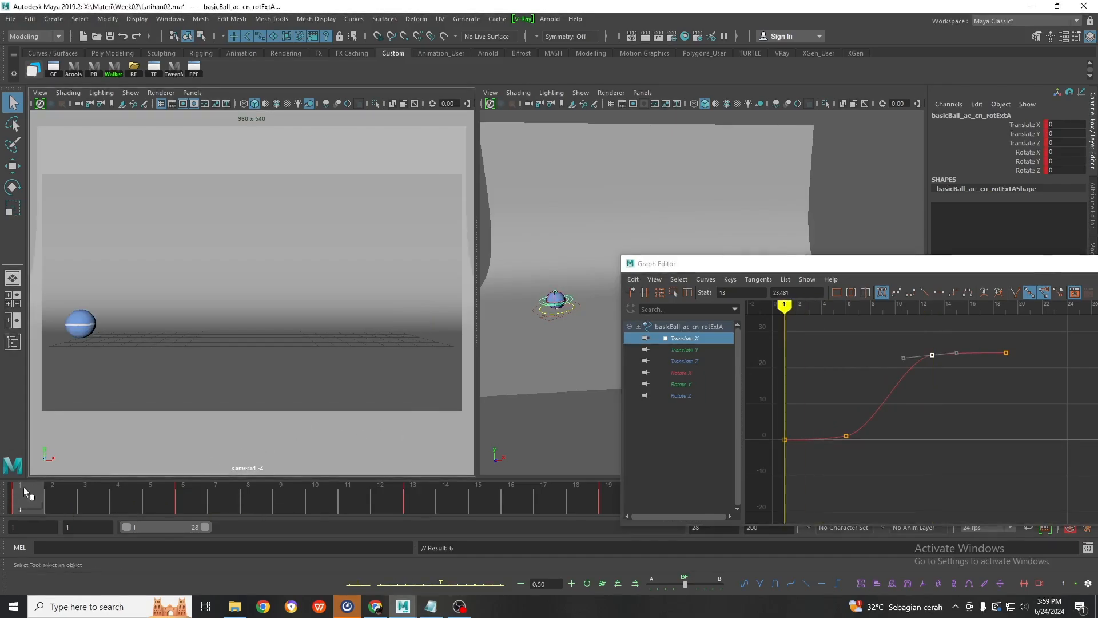
key("alt+v")
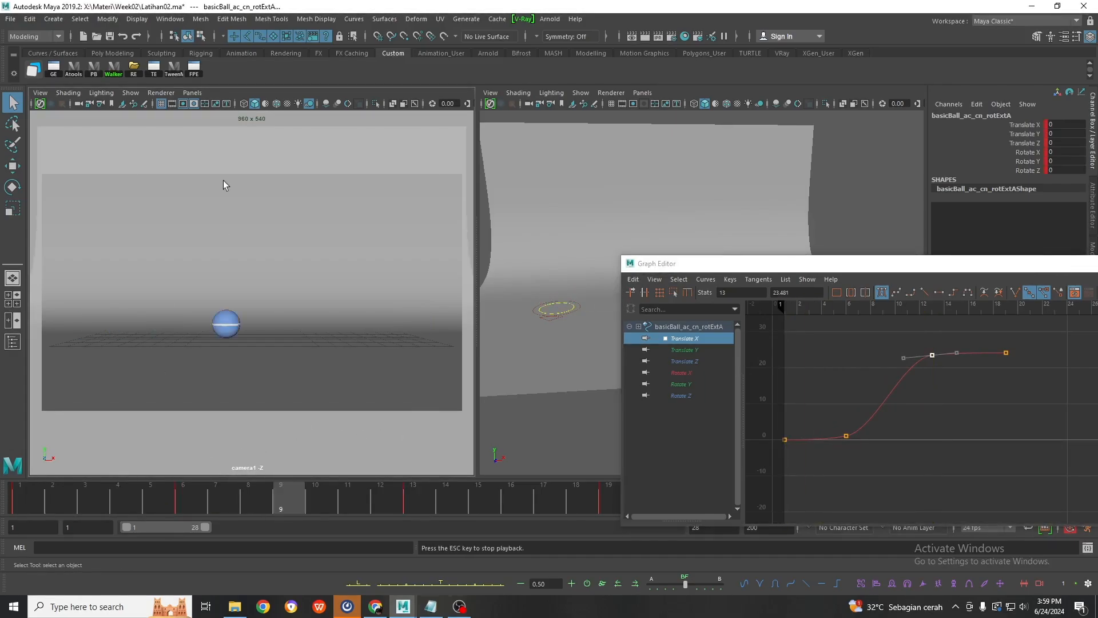
left_click(29, 507)
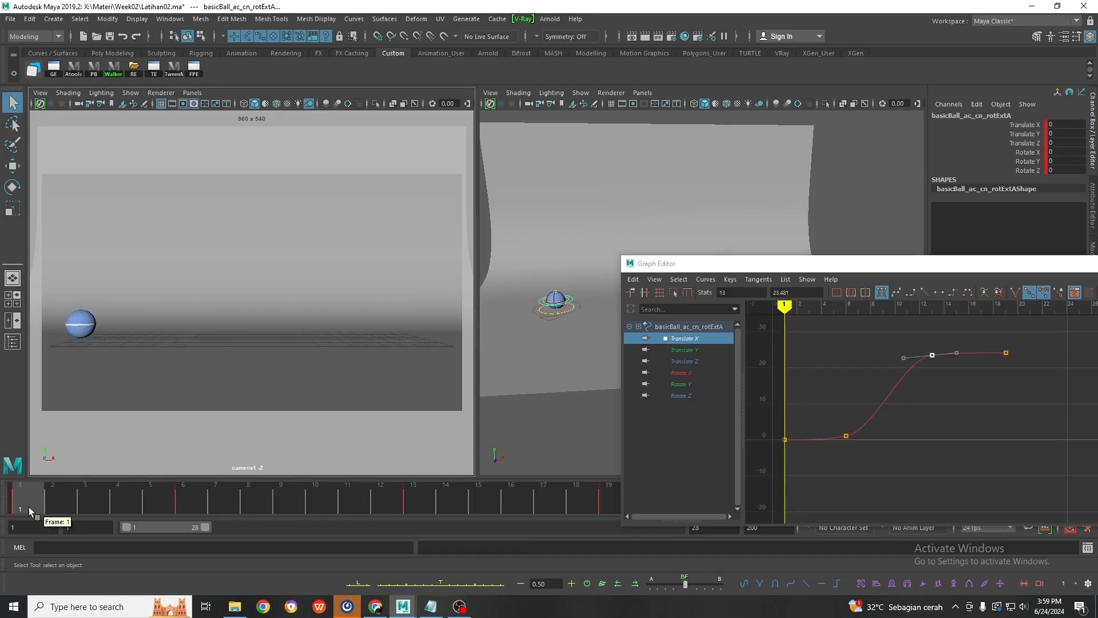
left_click_drag(37, 503, 179, 502)
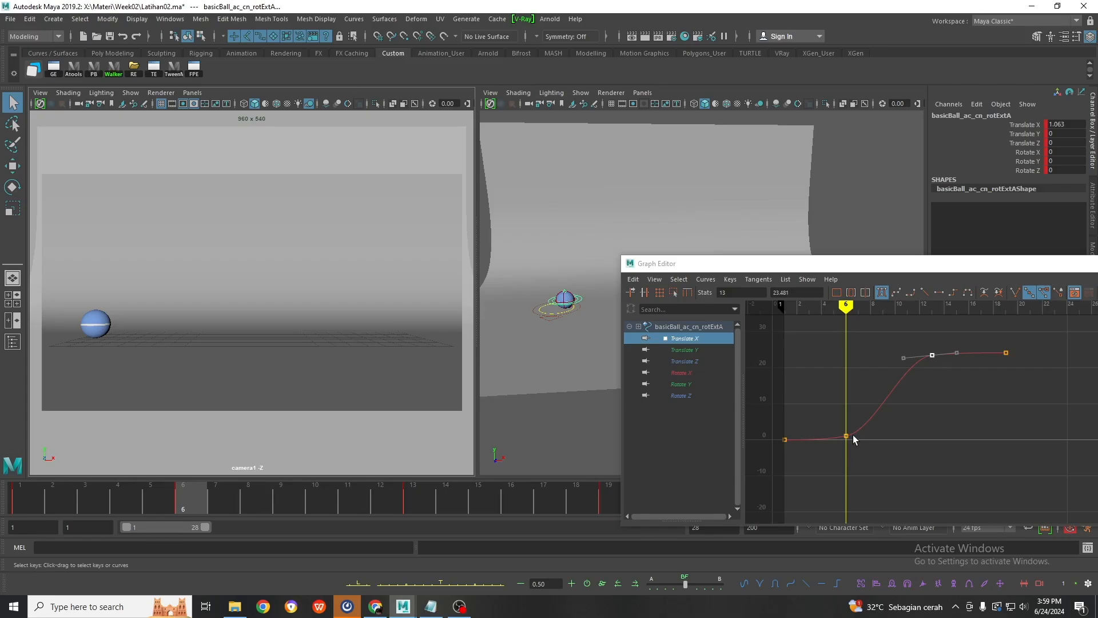
mouse_move(846, 307)
left_mouse_down()
mouse_move(785, 308)
mouse_move(841, 308)
left_mouse_up()
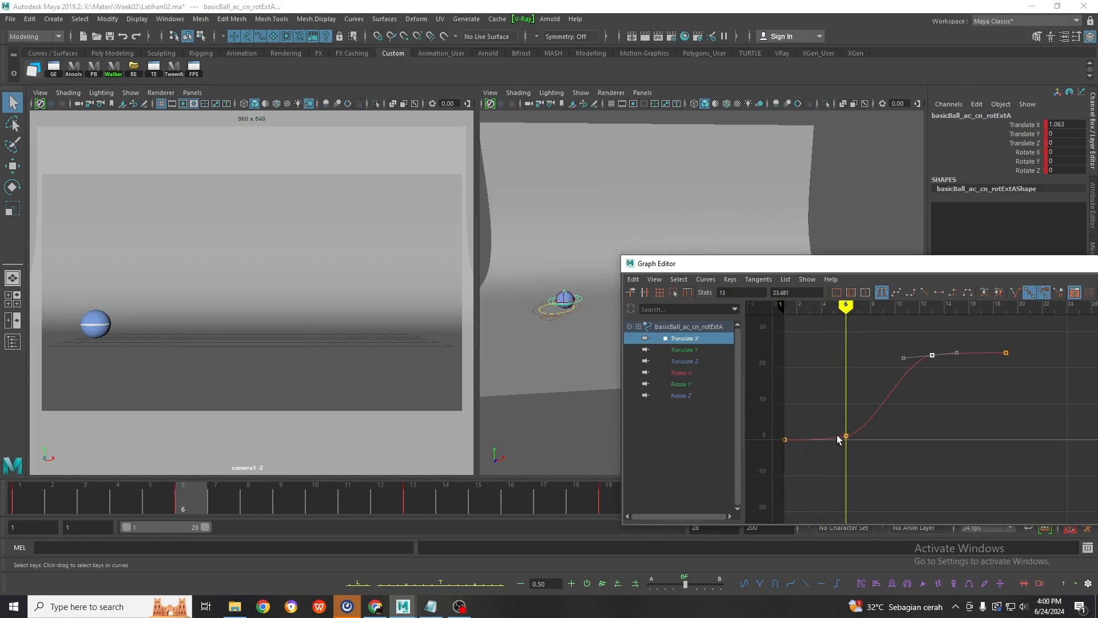
Step: Examine the Translate X curve's slope between frames 1 and 6 up close while scrubbing the ball's slow start
scroll(838, 407, "up", 5)
middle_click_drag(837, 408, 1045, 345, "alt")
right_click_drag(987, 386, 959, 353, "alt")
middle_click_drag(959, 352, 882, 432, "alt")
right_click_drag(916, 377, 912, 390, "alt+shift")
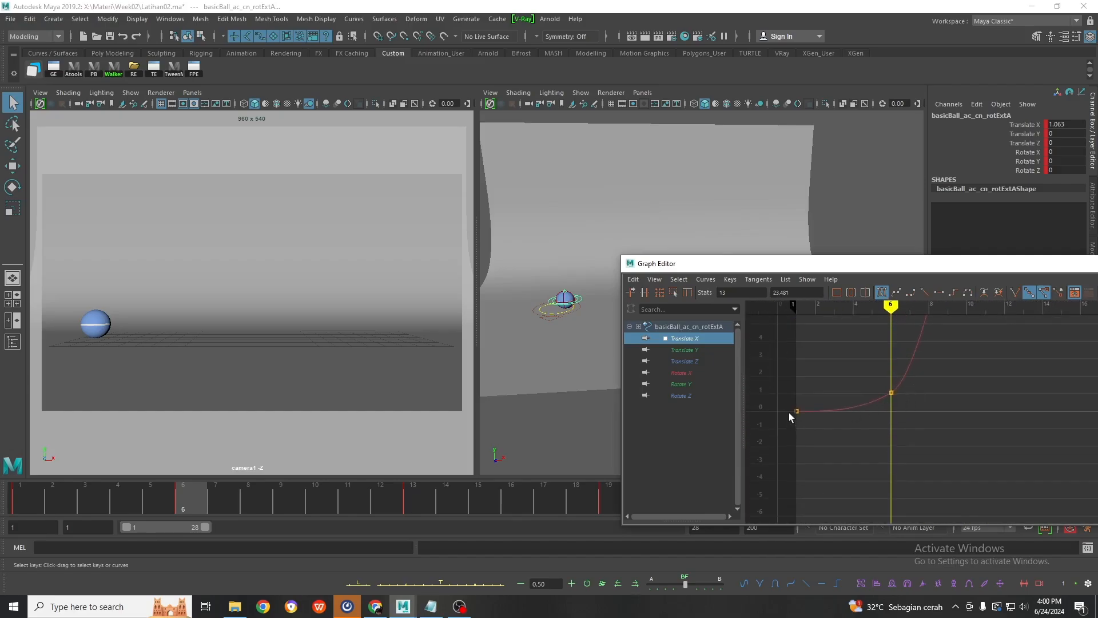
mouse_move(890, 306)
left_mouse_down()
mouse_move(797, 311)
mouse_move(884, 323)
left_mouse_up()
scroll(900, 383, "down", 3)
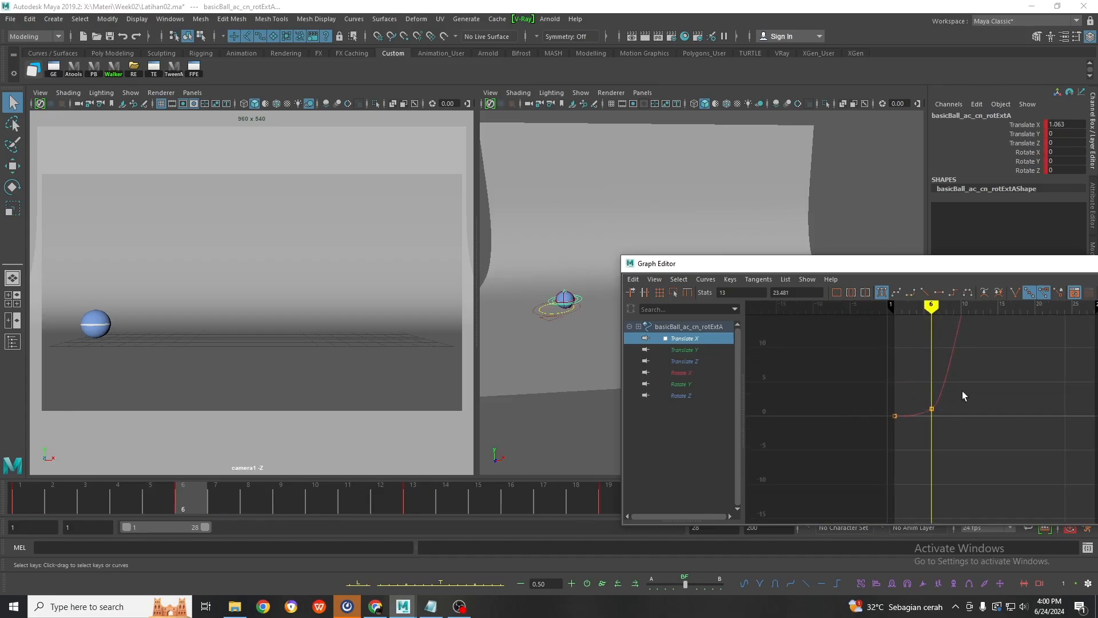
right_click_drag(984, 382, 900, 413, "alt")
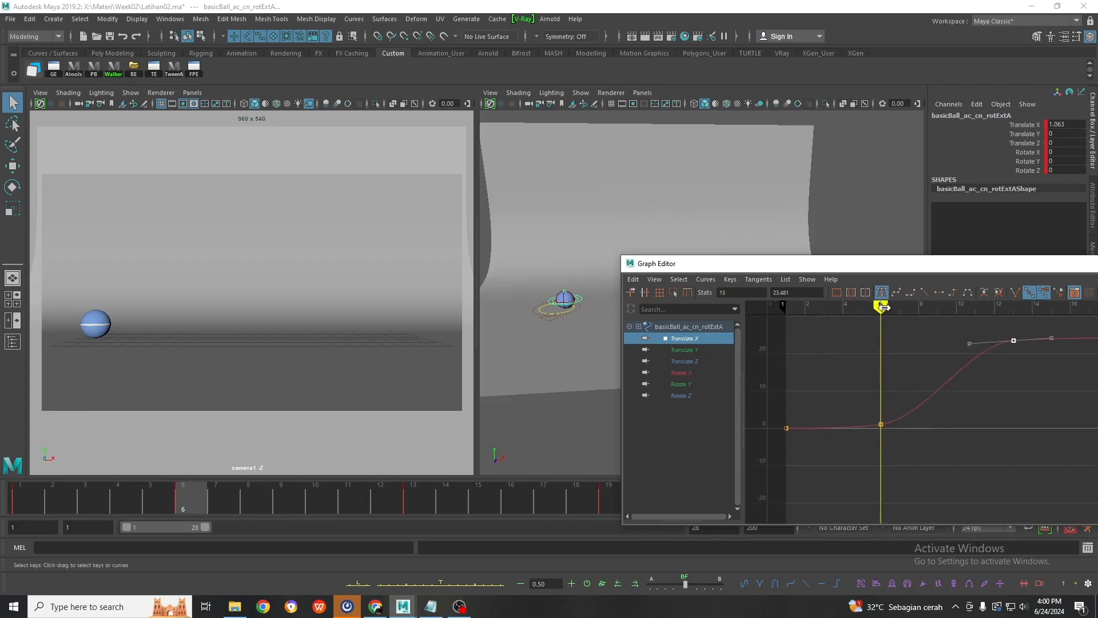
Step: Scrub the ball's motion from frame 6 to frame 16 to examine its spacing against the Translate X curve
mouse_move(884, 307)
left_mouse_down()
mouse_move(919, 308)
mouse_move(909, 309)
left_mouse_up()
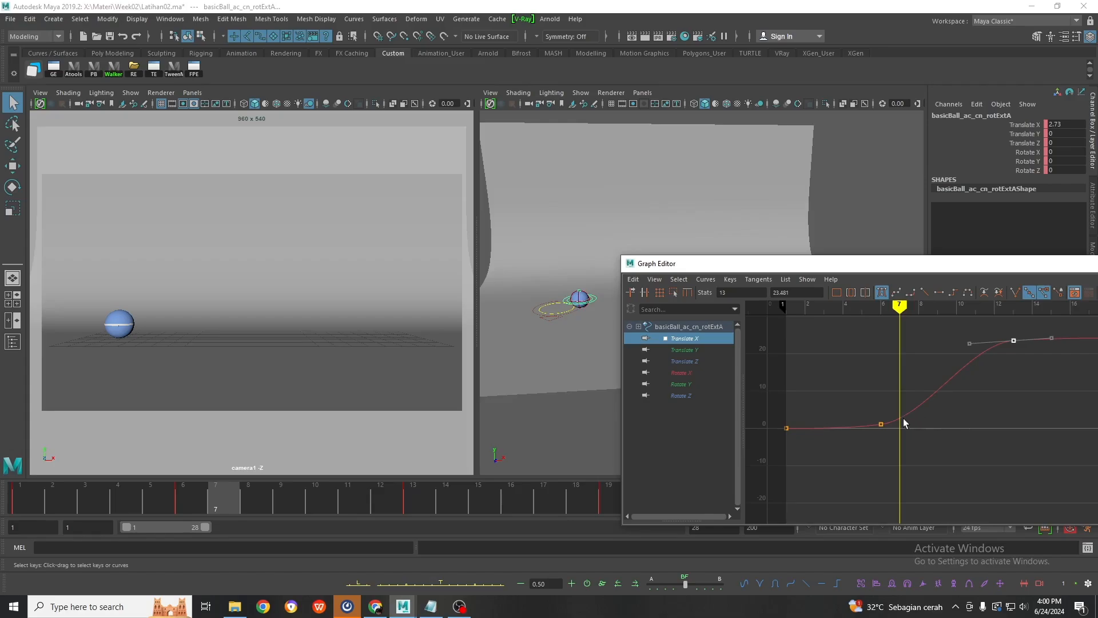
left_click_drag(901, 308, 908, 347)
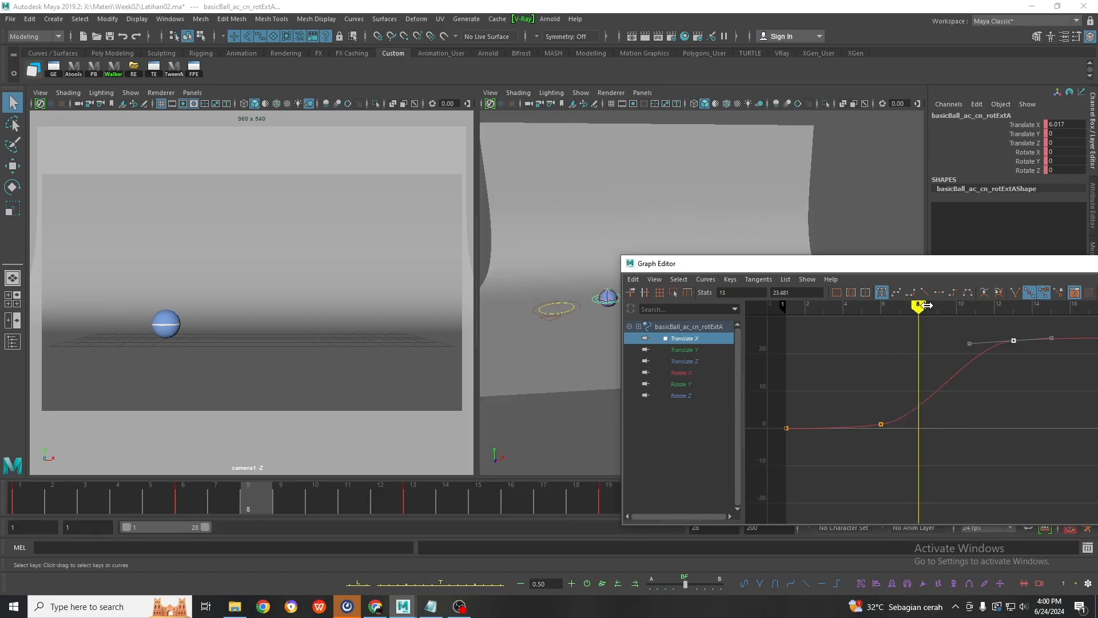
mouse_move(917, 306)
left_mouse_down()
mouse_move(992, 305)
mouse_move(883, 308)
mouse_move(898, 310)
left_mouse_up()
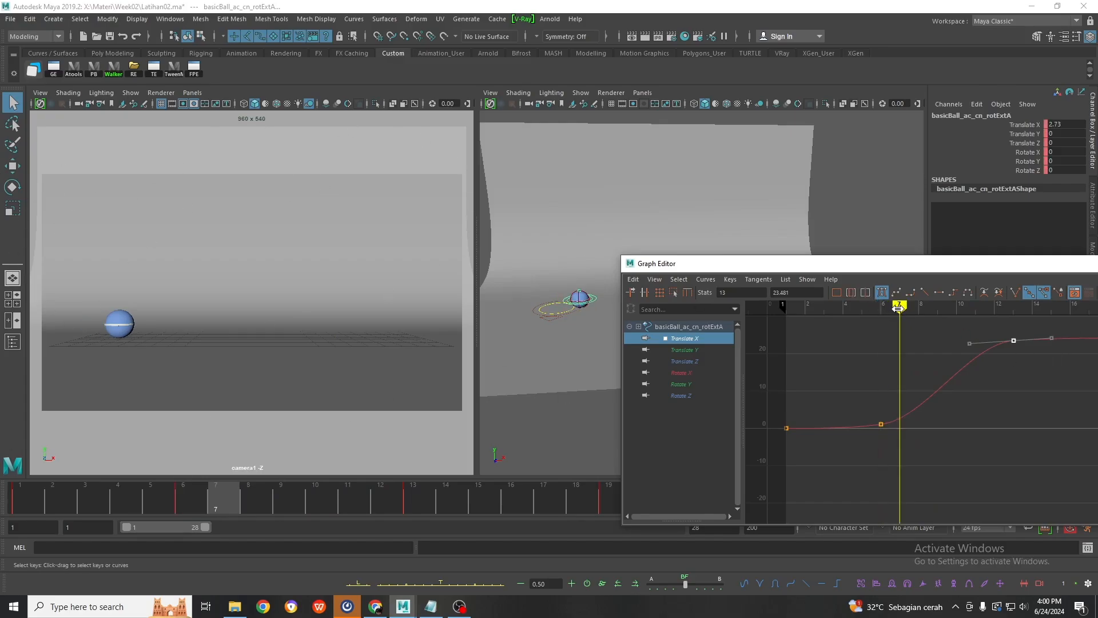
mouse_move(902, 307)
left_mouse_down()
mouse_move(994, 310)
mouse_move(1069, 334)
left_mouse_up()
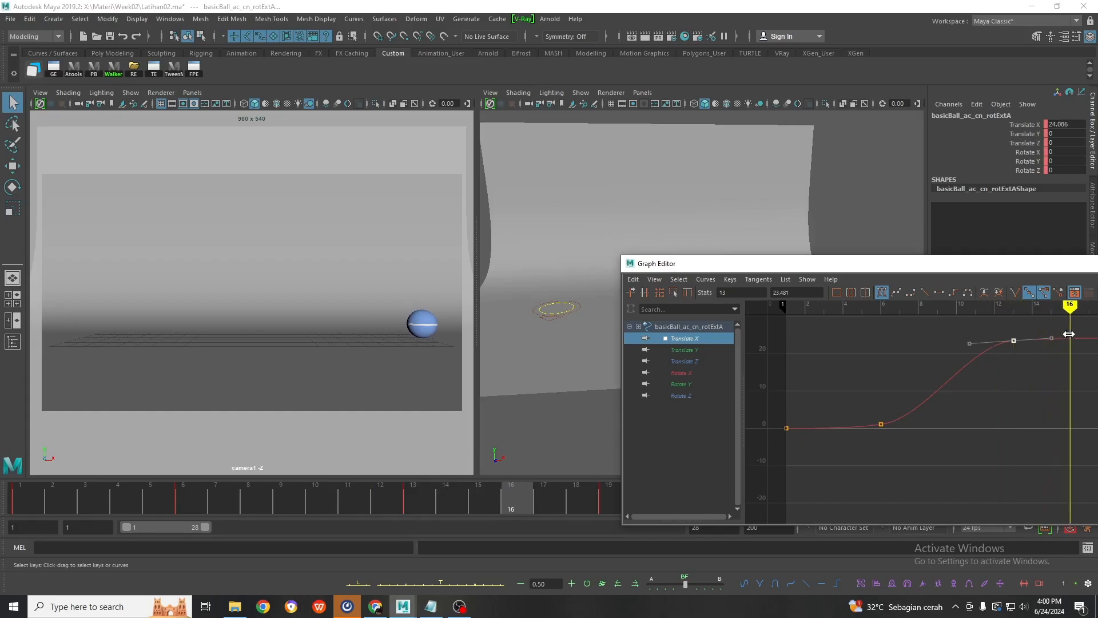
Step: Play the full animation from frame 1 and stop the playback
scroll(1036, 340, "down", 5)
mouse_move(988, 307)
left_mouse_down()
mouse_move(1004, 305)
mouse_move(35, 470)
left_mouse_up()
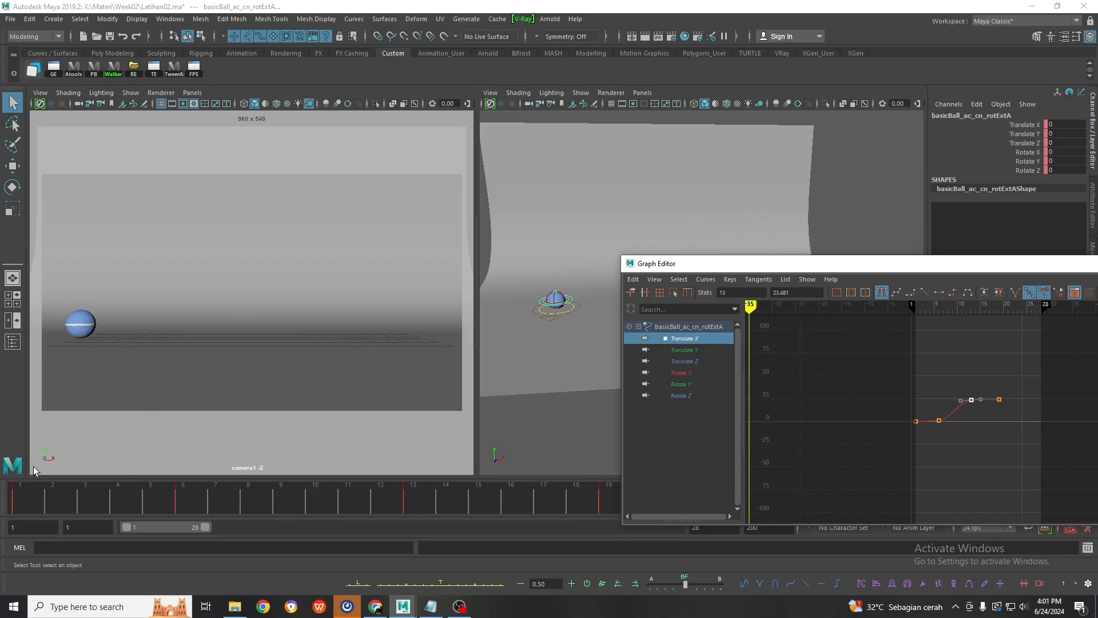
left_click(28, 493)
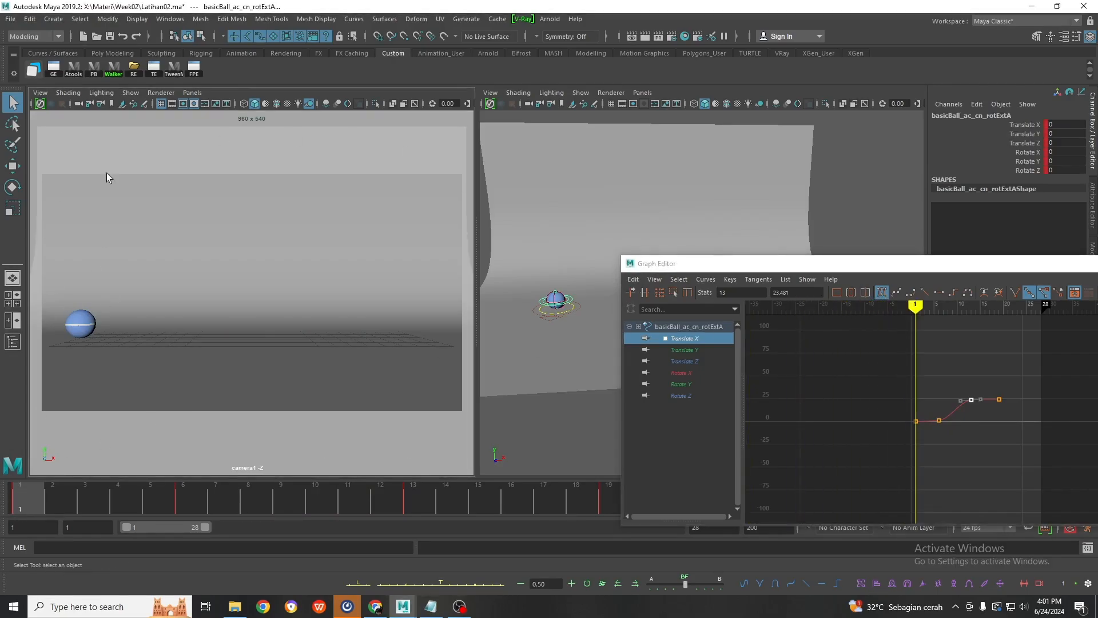
key("alt+v")
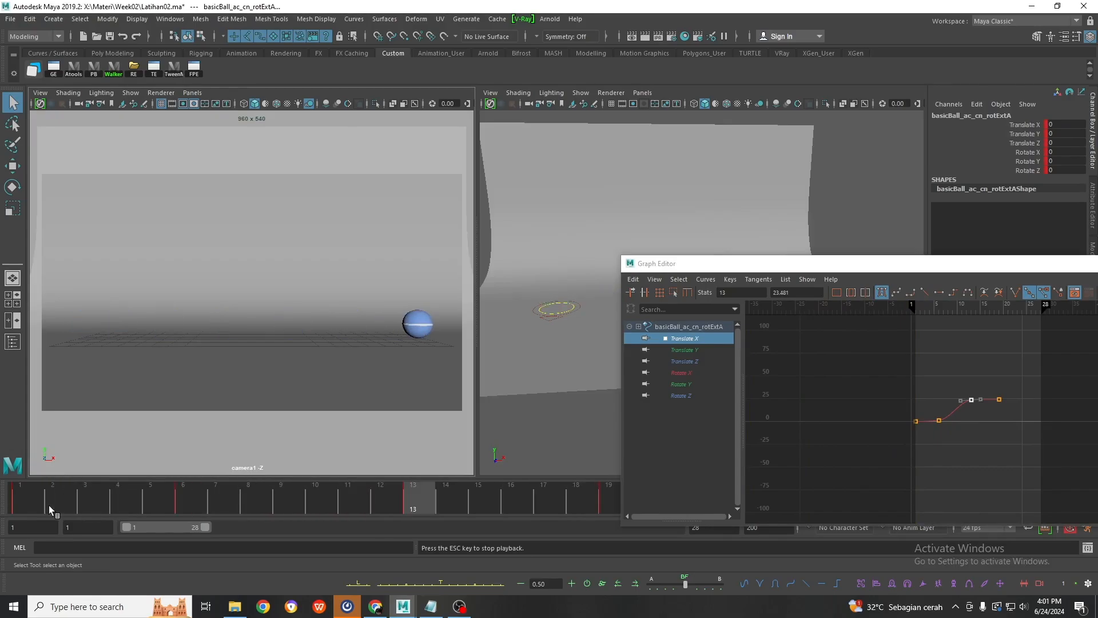
key("Escape")
Step: Frame the Translate X curve and scrub through its steep section from frame 6 to frame 12
key("f")
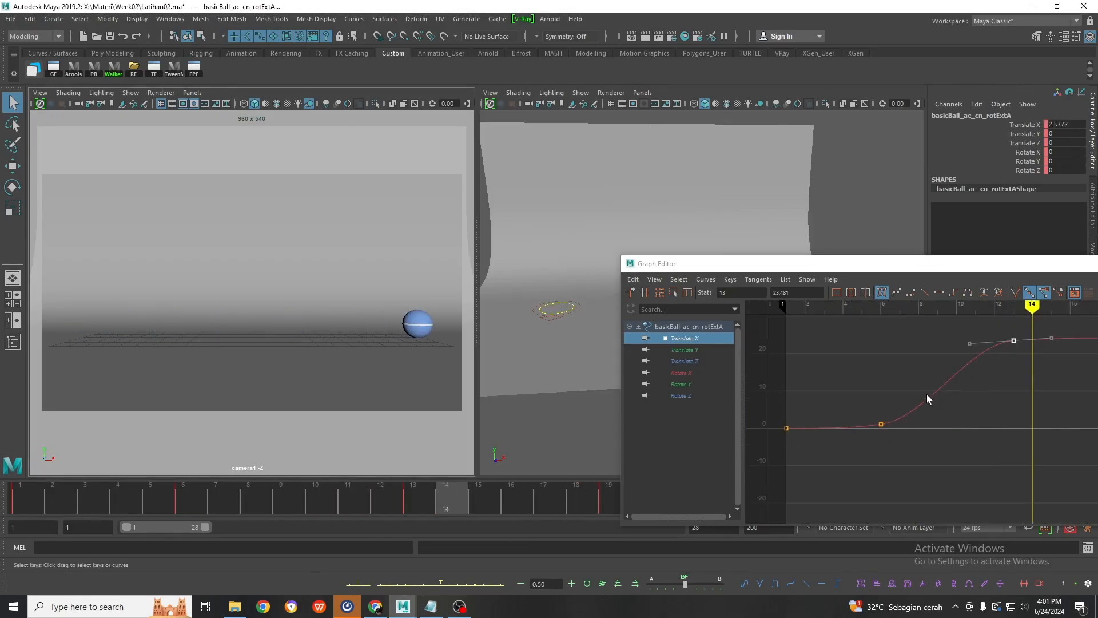
left_click(908, 308)
mouse_move(881, 314)
left_mouse_down()
mouse_move(786, 314)
mouse_move(976, 314)
mouse_move(881, 316)
left_mouse_up()
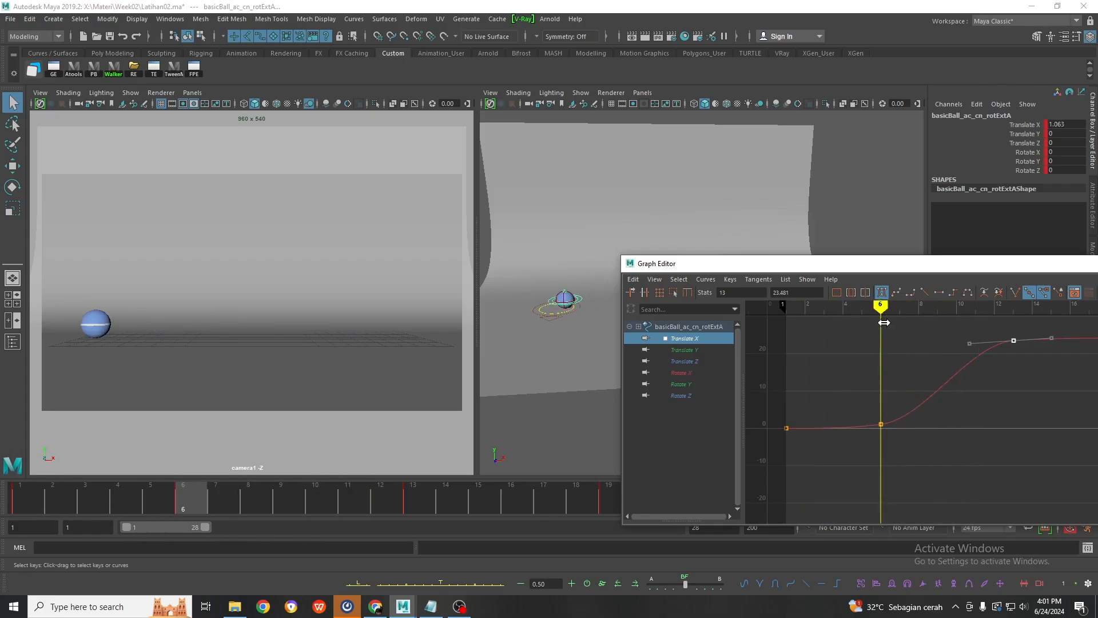
mouse_move(201, 491)
left_mouse_down()
mouse_move(357, 503)
mouse_move(214, 501)
mouse_move(208, 494)
mouse_move(413, 500)
mouse_move(42, 492)
mouse_move(183, 507)
mouse_move(173, 534)
mouse_move(368, 527)
mouse_move(180, 506)
mouse_move(378, 515)
left_mouse_up()
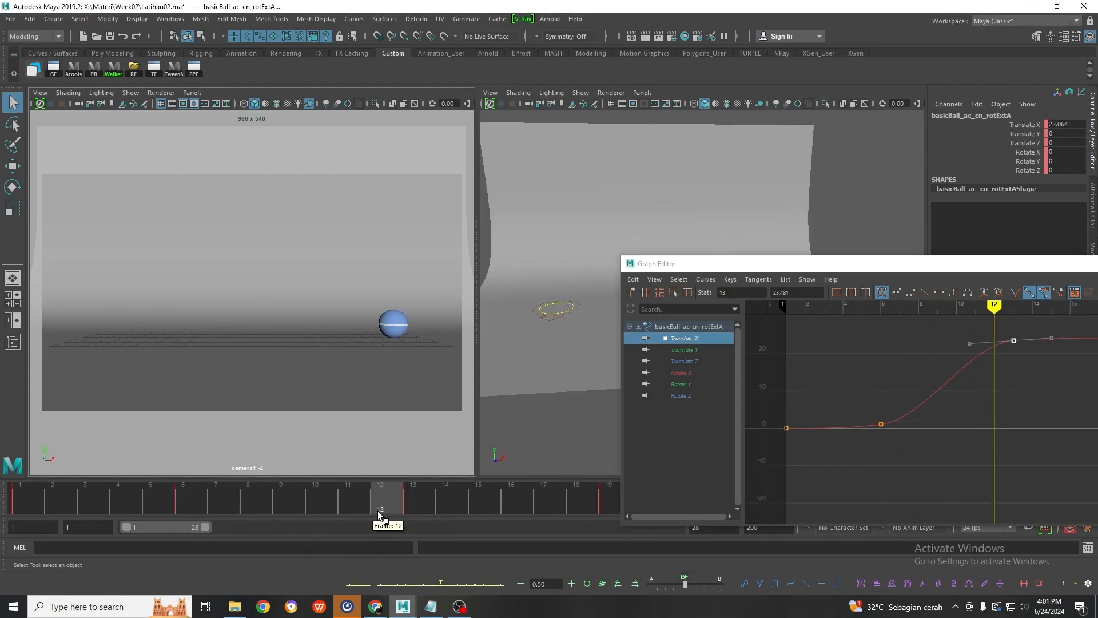
Step: Replay the slow-fast-slow animation and return to frame 1
key("alt+v")
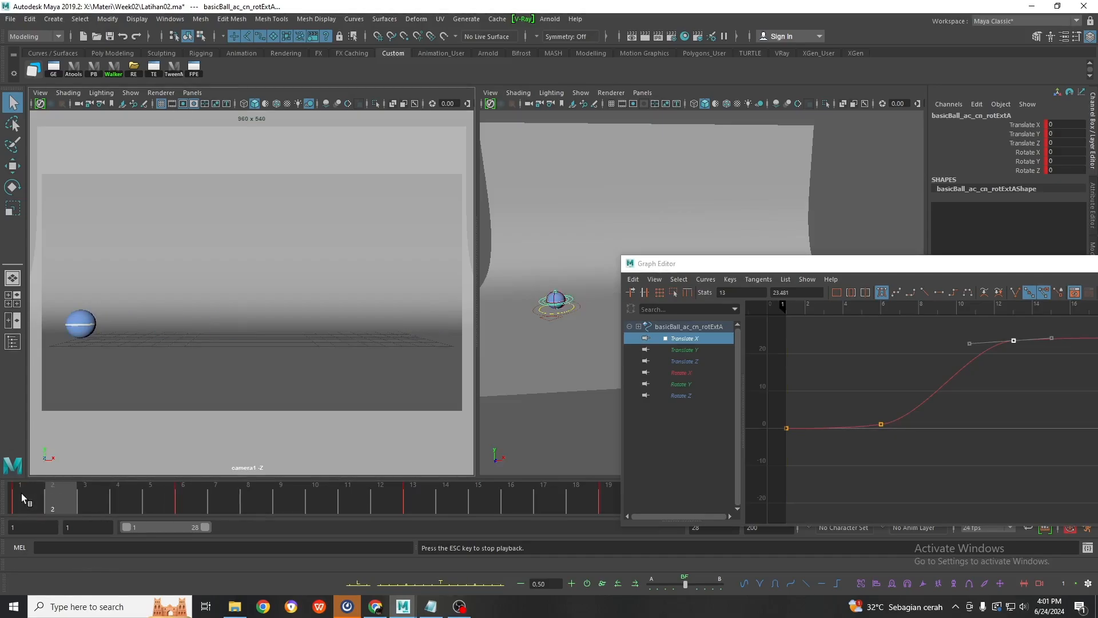
key("alt+v")
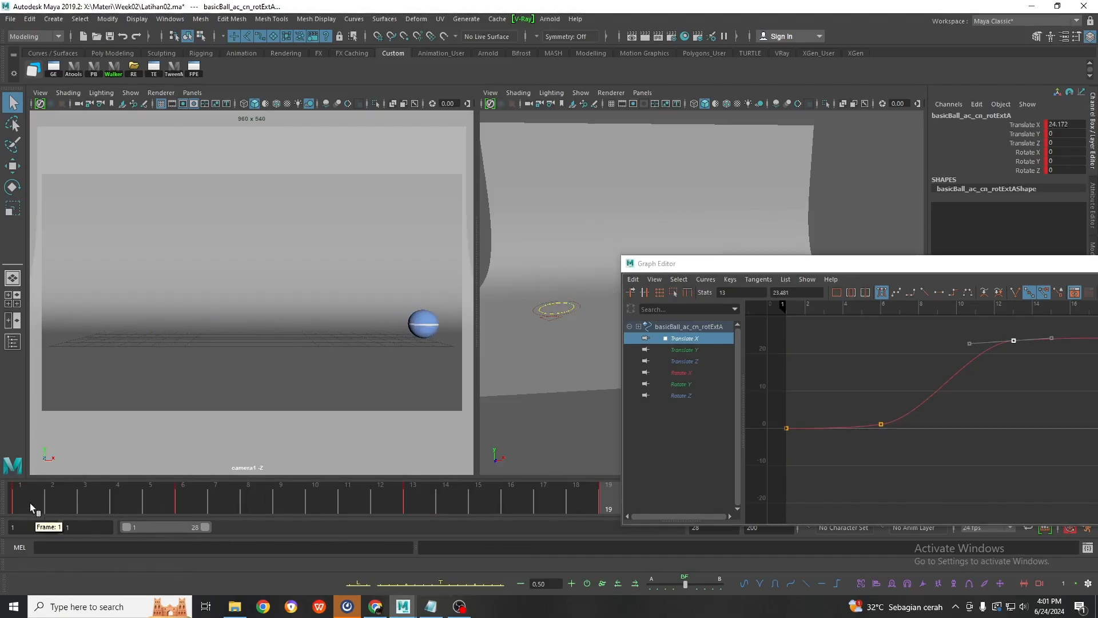
left_click(13, 497)
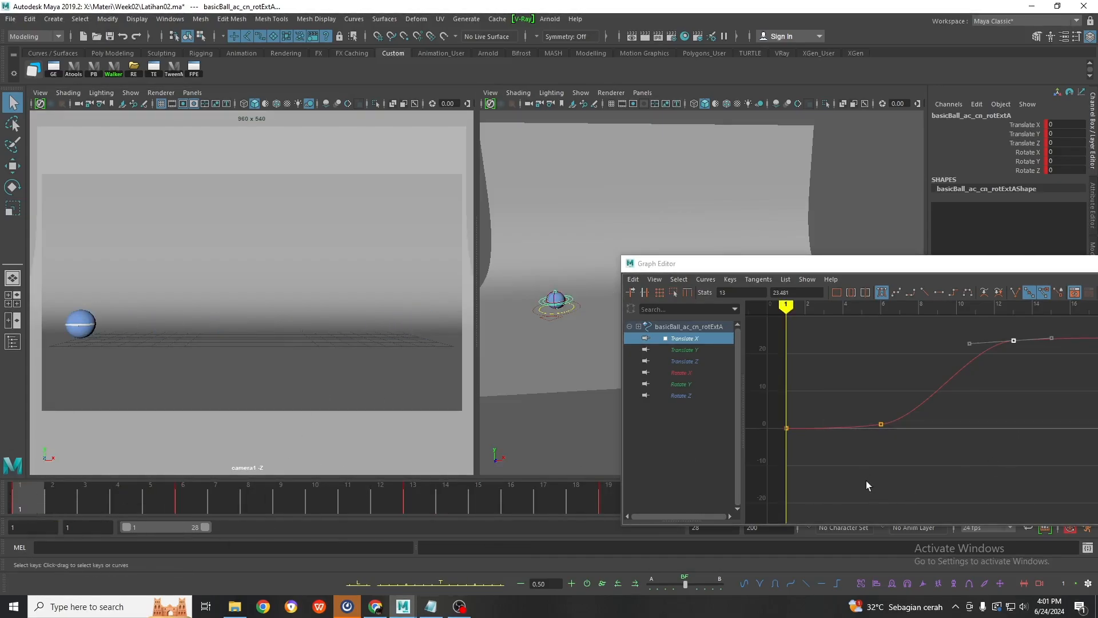
Step: Delete the ball control's intermediate keys at frames 6 and 13, and return to frame 1
scroll(954, 420, "down", 5)
left_click_drag(801, 338, 1038, 440)
key("f")
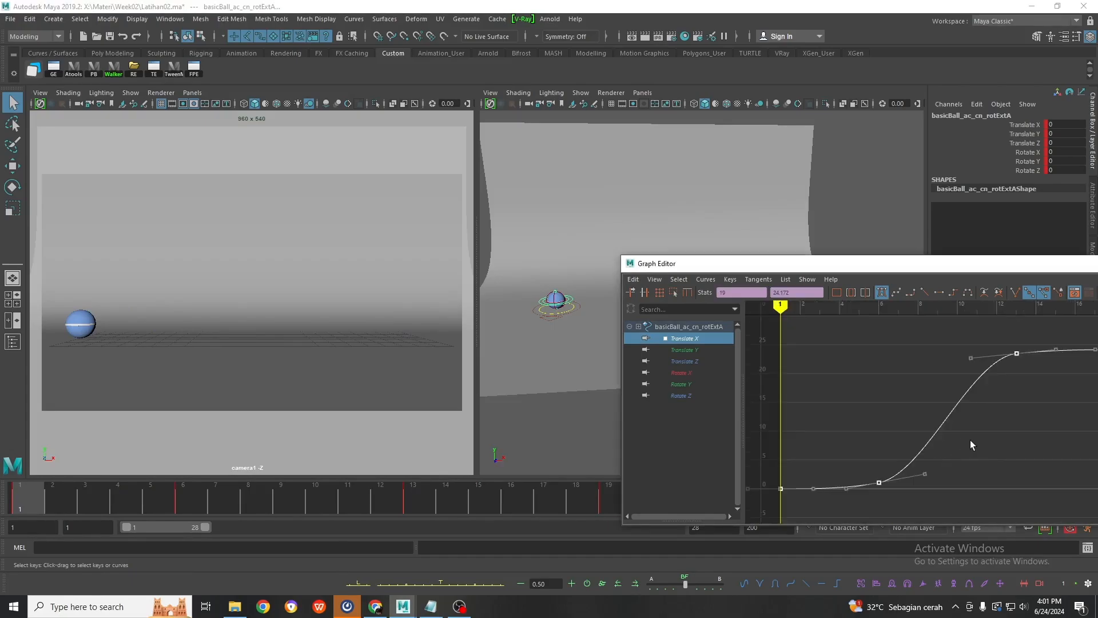
left_click(163, 497)
left_click_drag(163, 498, 497, 501, "shift")
right_click(498, 500)
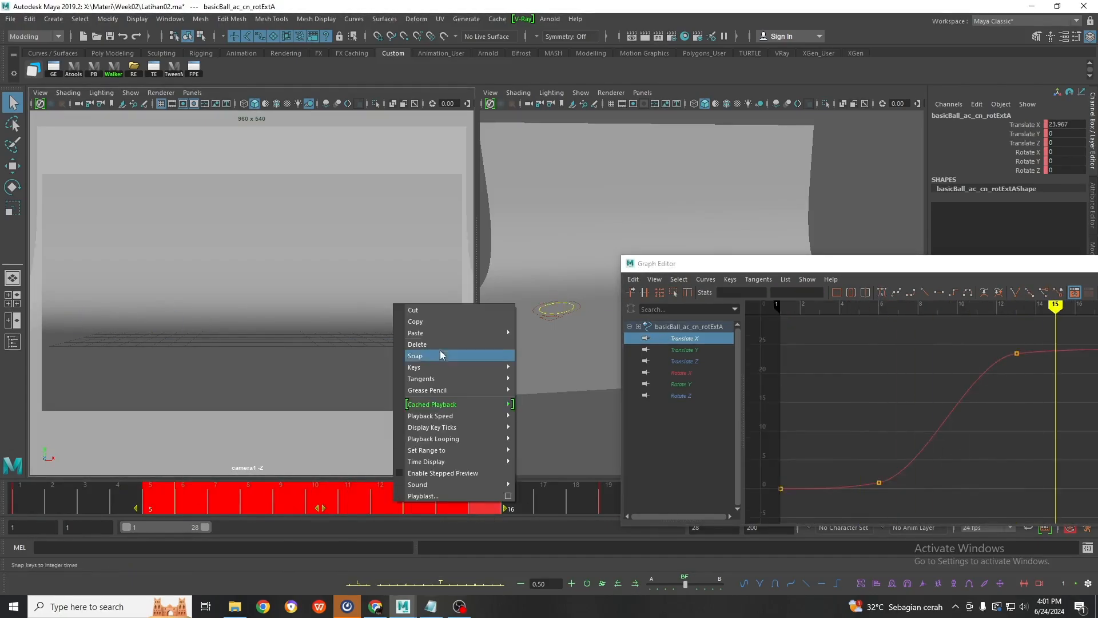
left_click(442, 344)
left_click(16, 497)
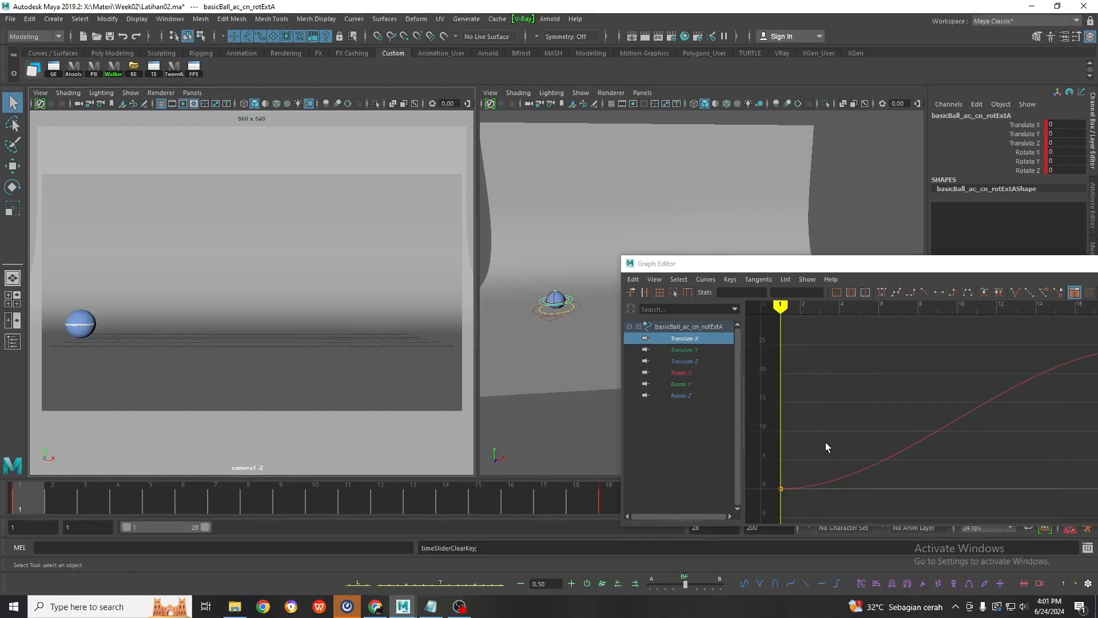
Step: Set the Translate X keys at frames 1 and 19 to linear tangents
scroll(966, 410, "down", 6)
scroll(950, 408, "up", 2)
middle_click_drag(961, 389, 869, 387, "alt")
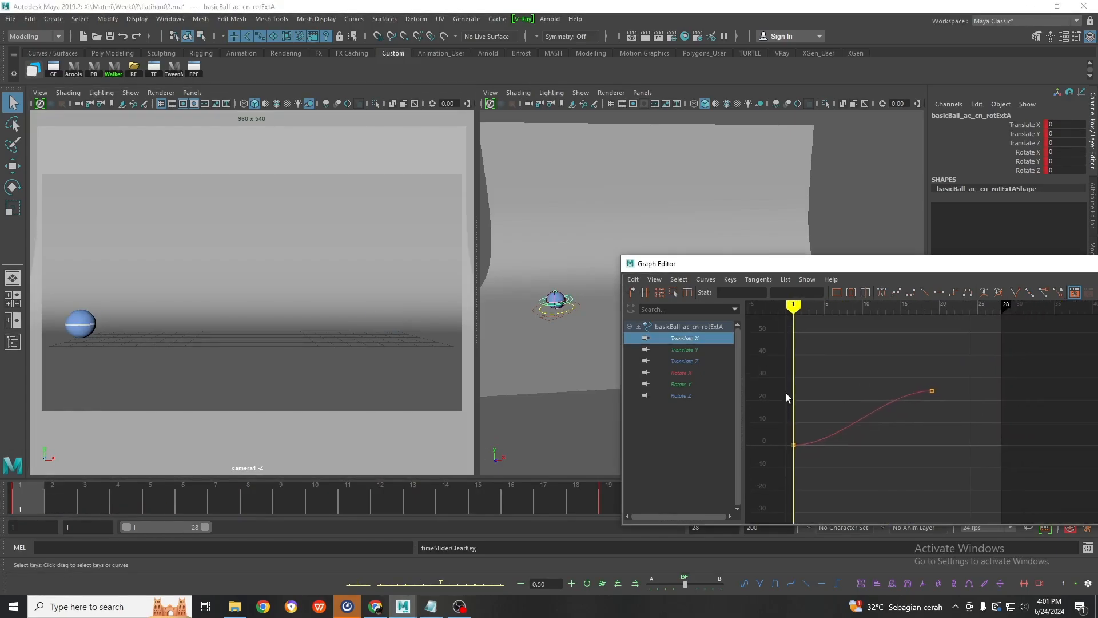
left_click_drag(974, 482, 974, 482)
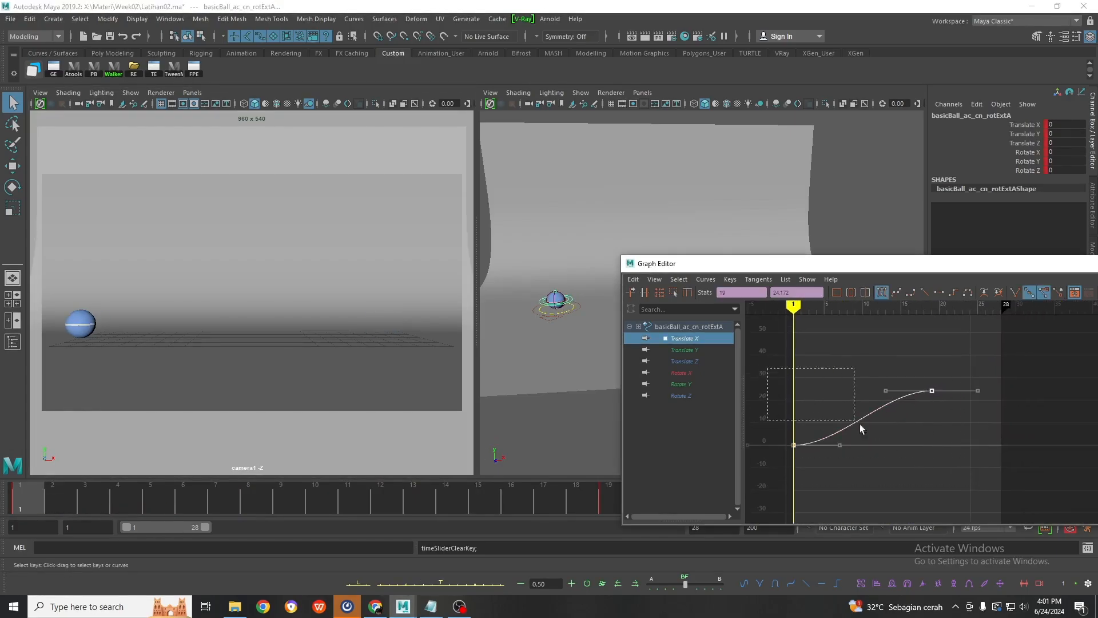
left_click(925, 290)
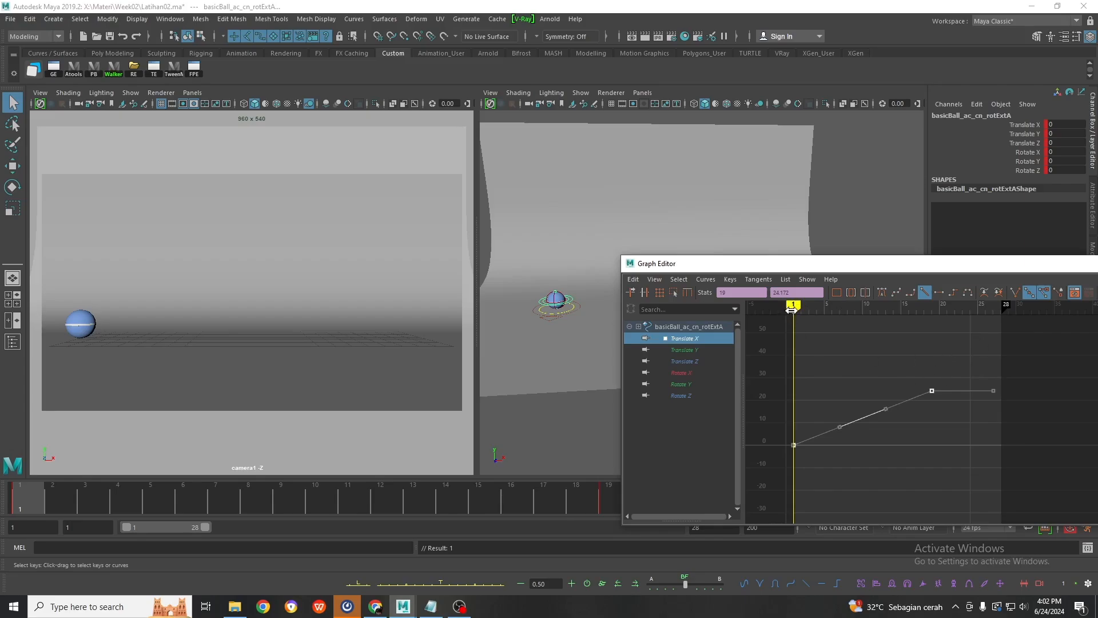
Step: Play the linear motion, scrub between frames 1 and 19 to examine the ball's spacing, and return to frame 1
key("alt+v")
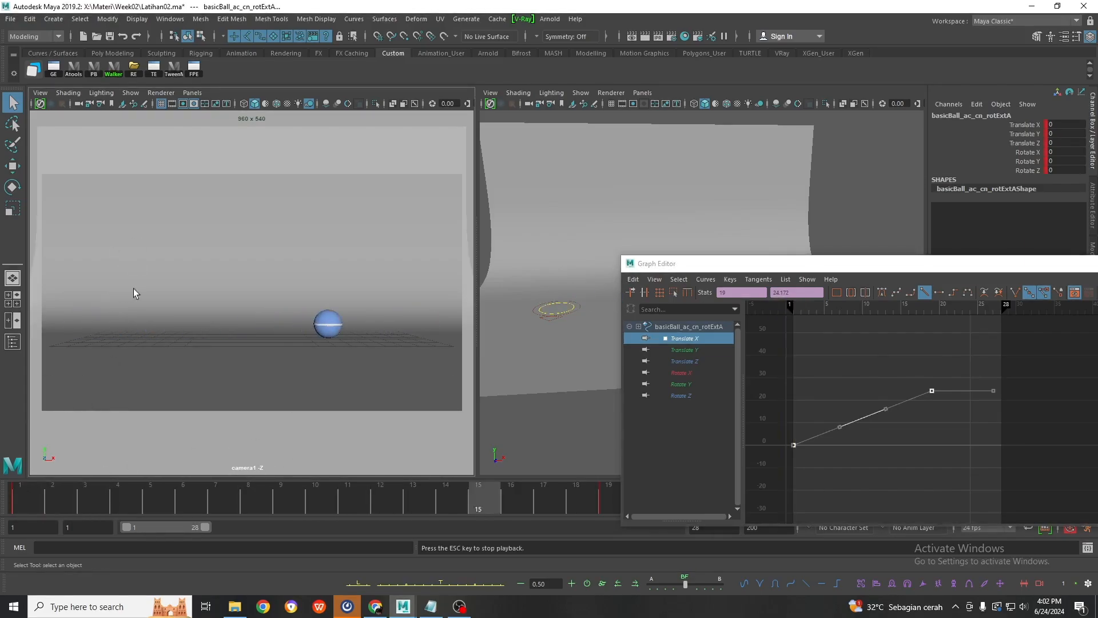
left_click(793, 307)
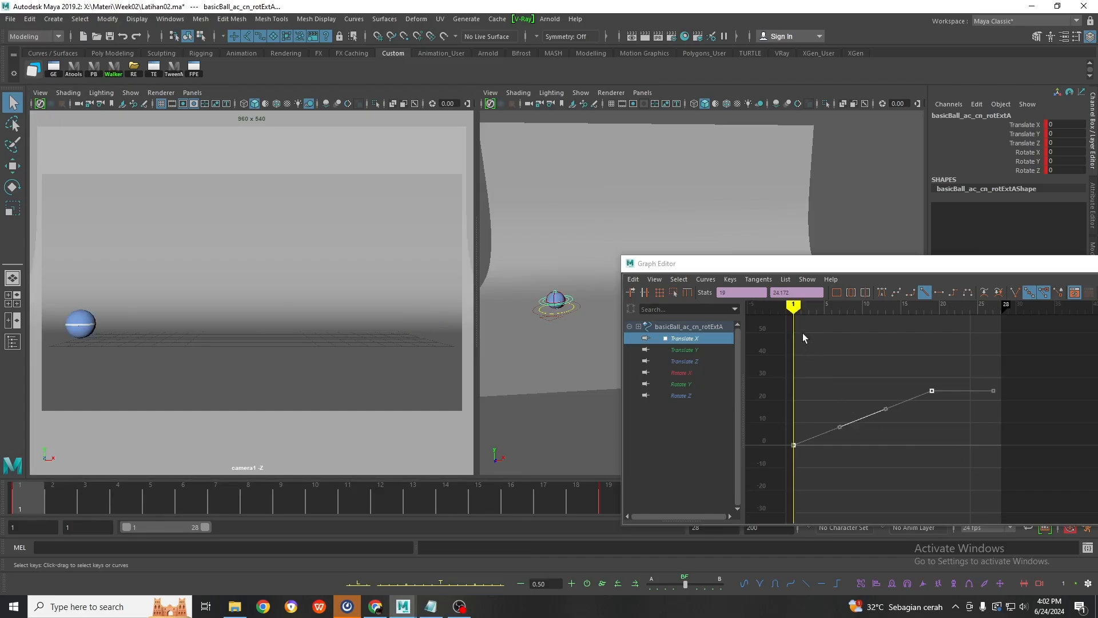
left_click_drag(795, 308, 932, 318)
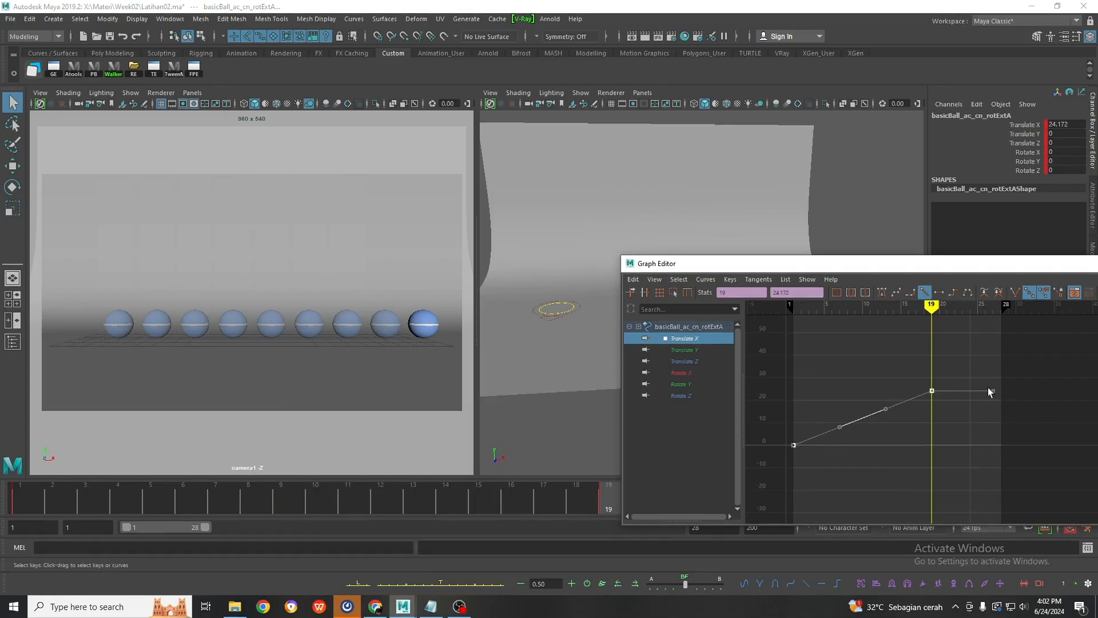
left_click_drag(929, 309, 784, 325)
mouse_move(24, 508)
left_mouse_down()
mouse_move(613, 520)
mouse_move(409, 503)
mouse_move(78, 510)
mouse_move(37, 493)
left_mouse_up()
left_click(35, 508)
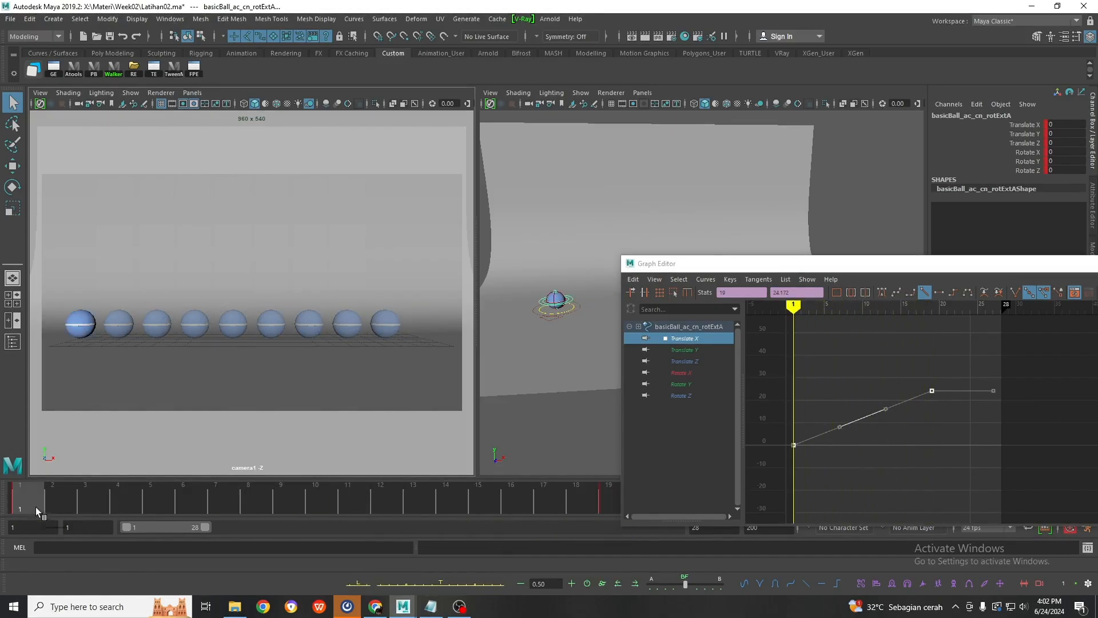
left_click(880, 452)
scroll(881, 452, "up", 4)
middle_click_drag(866, 451, 1013, 478, "alt")
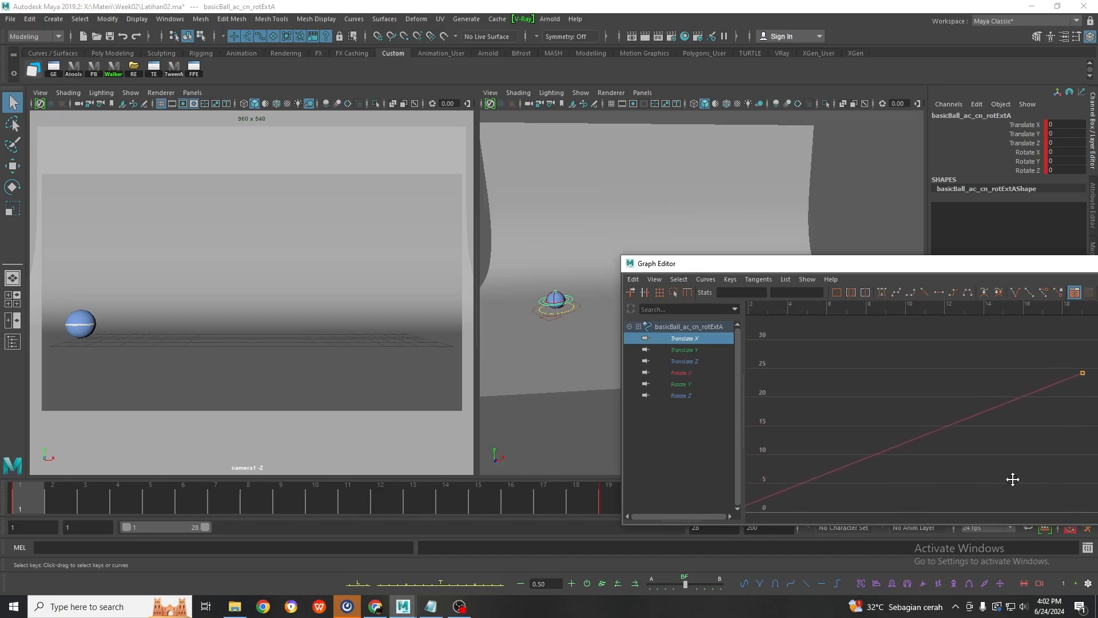
scroll(784, 462, "down", 2)
scroll(784, 462, "down", 4)
scroll(824, 455, "up", 2)
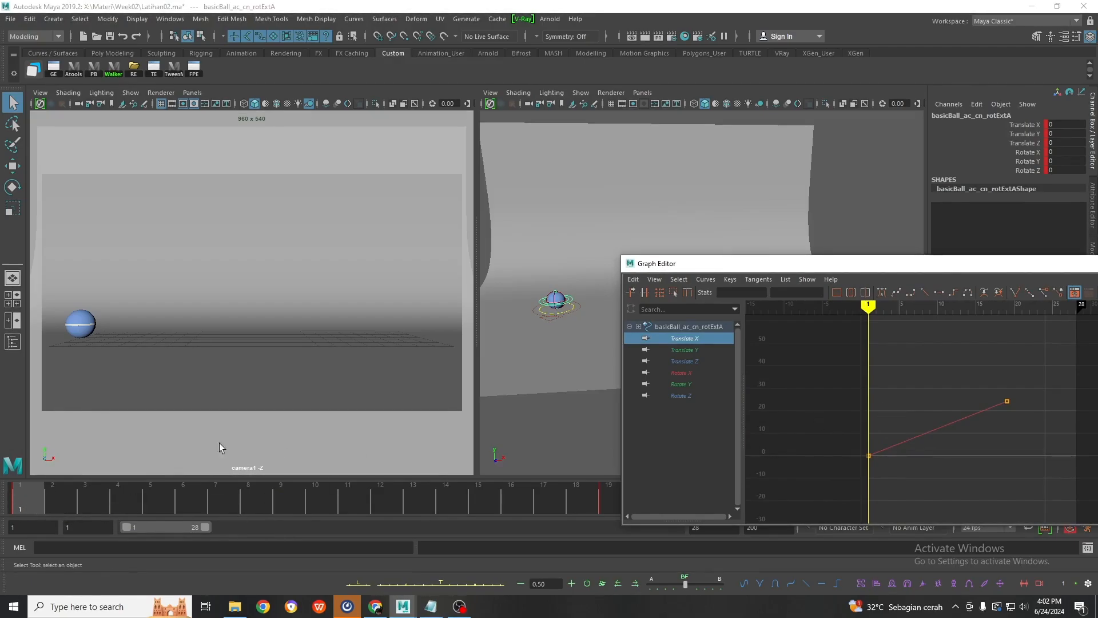
Step: Go to frame 19 and reposition the Graph Editor window so the ball is uncovered in the perspective view
left_click_drag(688, 263, 711, 273)
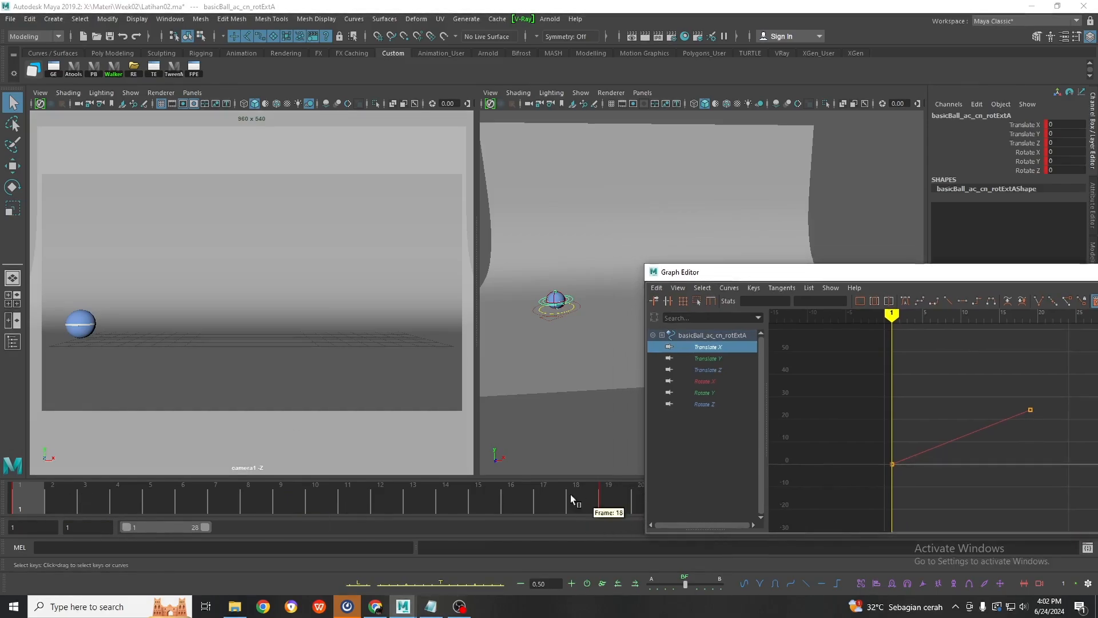
left_click(599, 495)
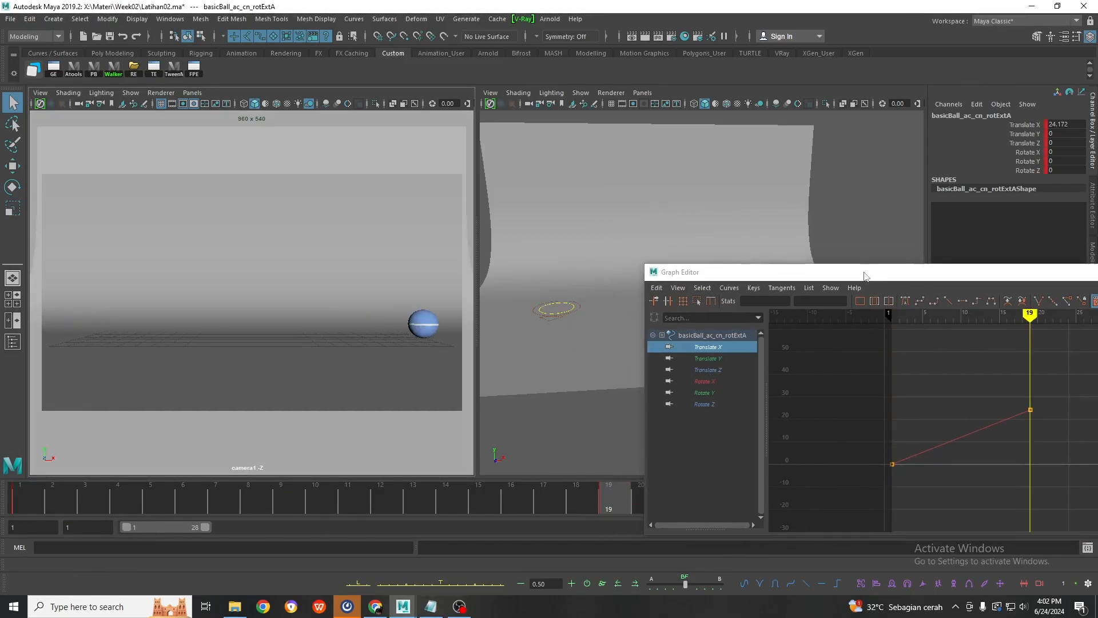
left_click_drag(865, 276, 754, 400)
Step: Try to move the ball farther along X to about 31.52 at frame 19
key("w")
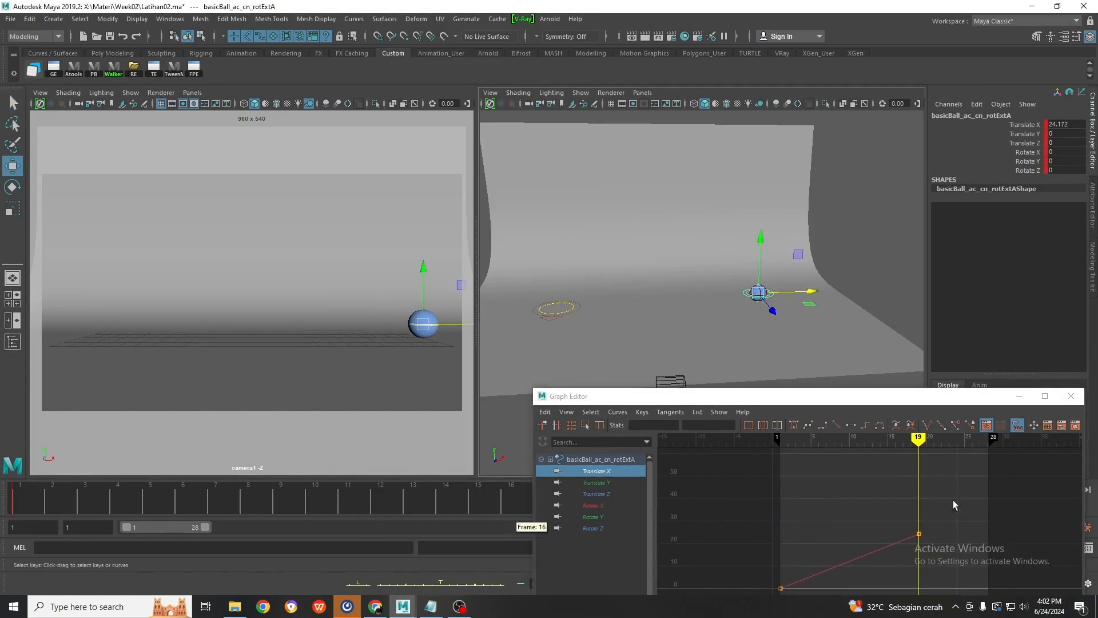
left_click_drag(803, 291, 870, 293)
key("ctrl+z")
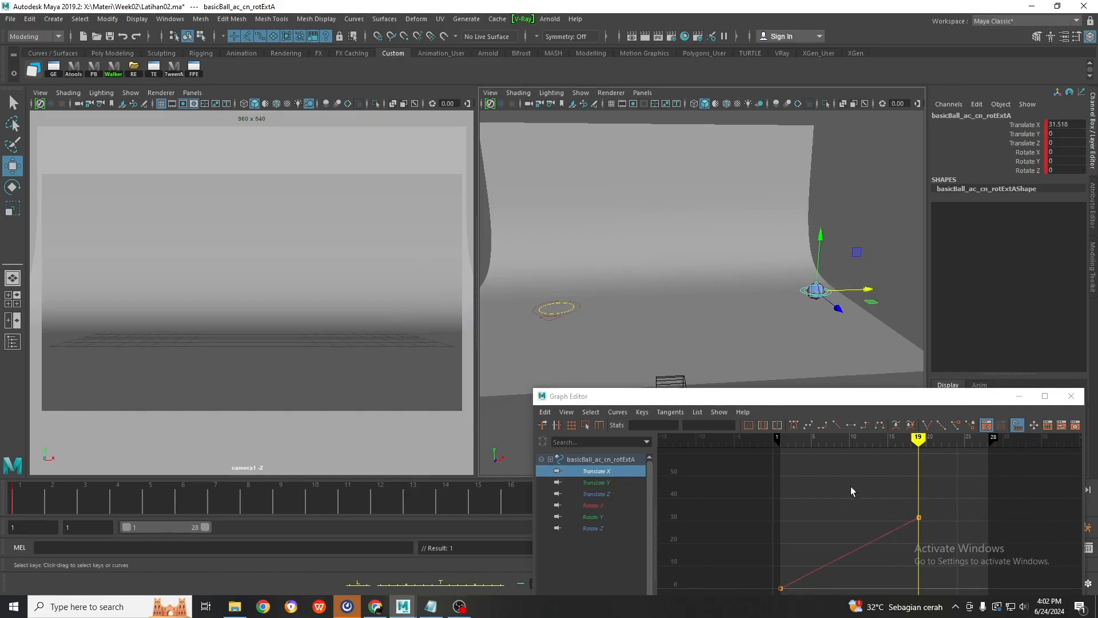
key("ctrl+z")
Step: Raise the Translate X key at frame 19 to about 34.85 and reposition the Graph Editor to show the whole curve
left_click_drag(897, 482, 931, 545)
middle_click_drag(931, 544, 924, 521)
left_click_drag(826, 397, 847, 328)
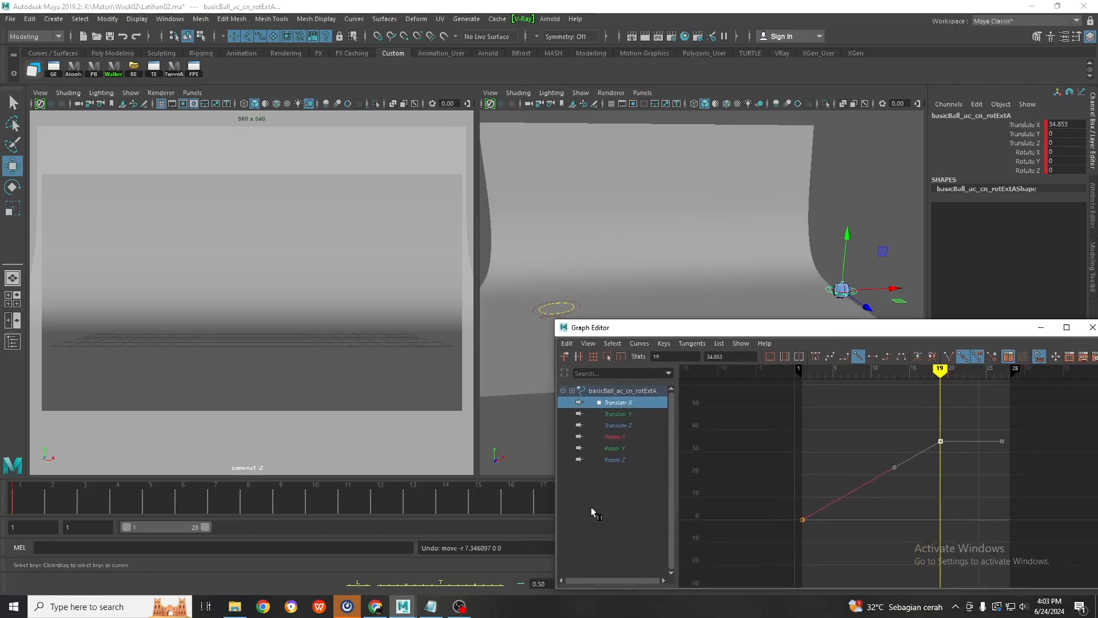
Step: Key the ball control at frame 6 on the linear Translate X curve
left_click(2, 490)
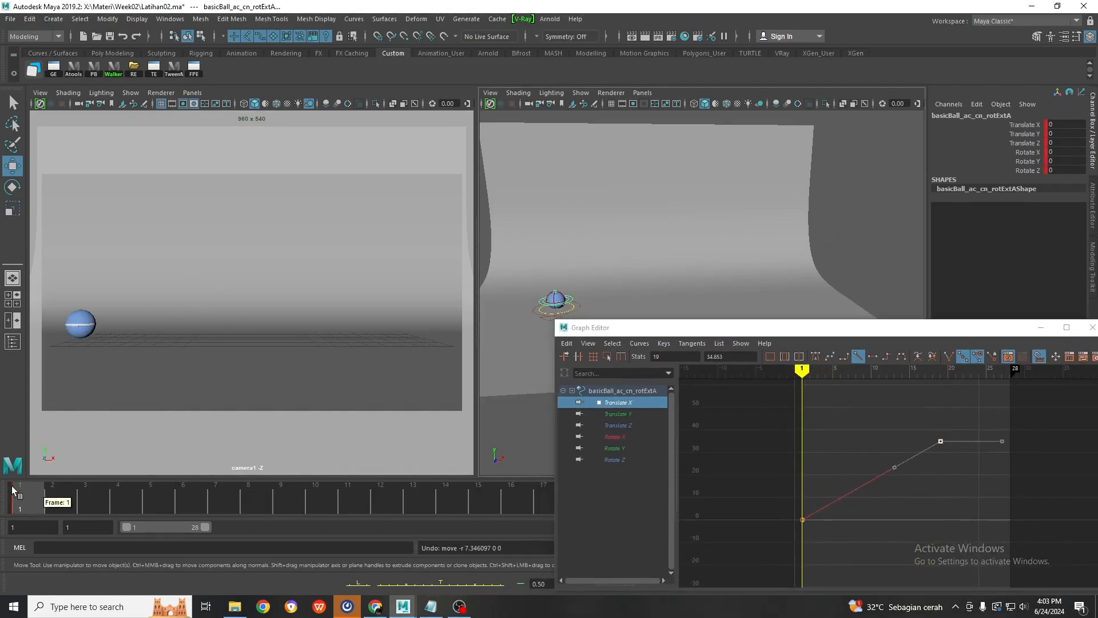
left_click_drag(13, 489, 181, 506)
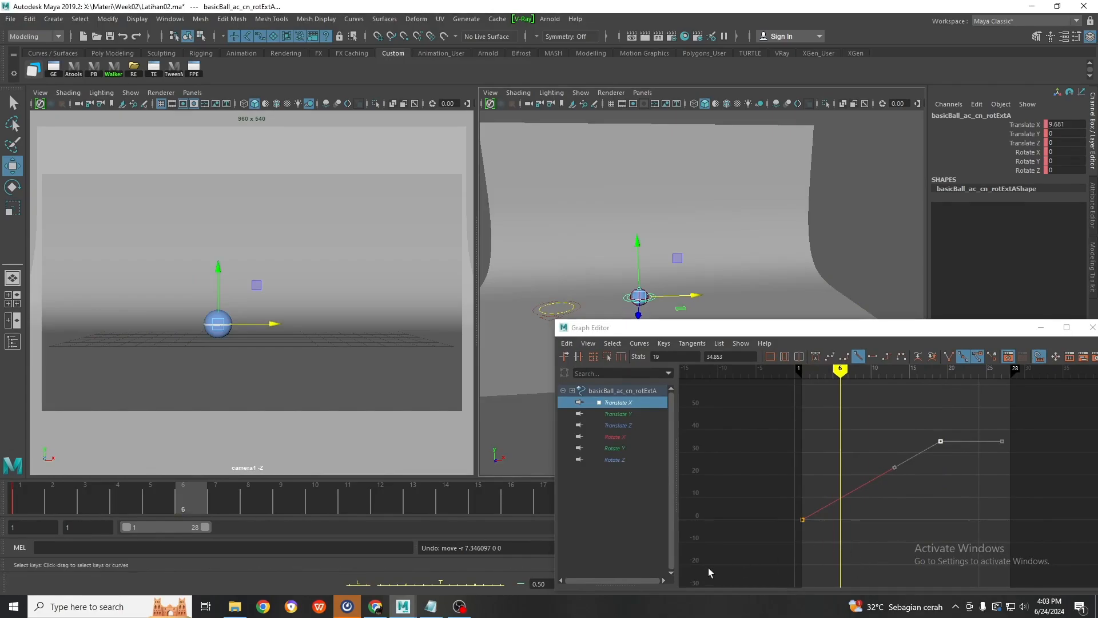
key("s")
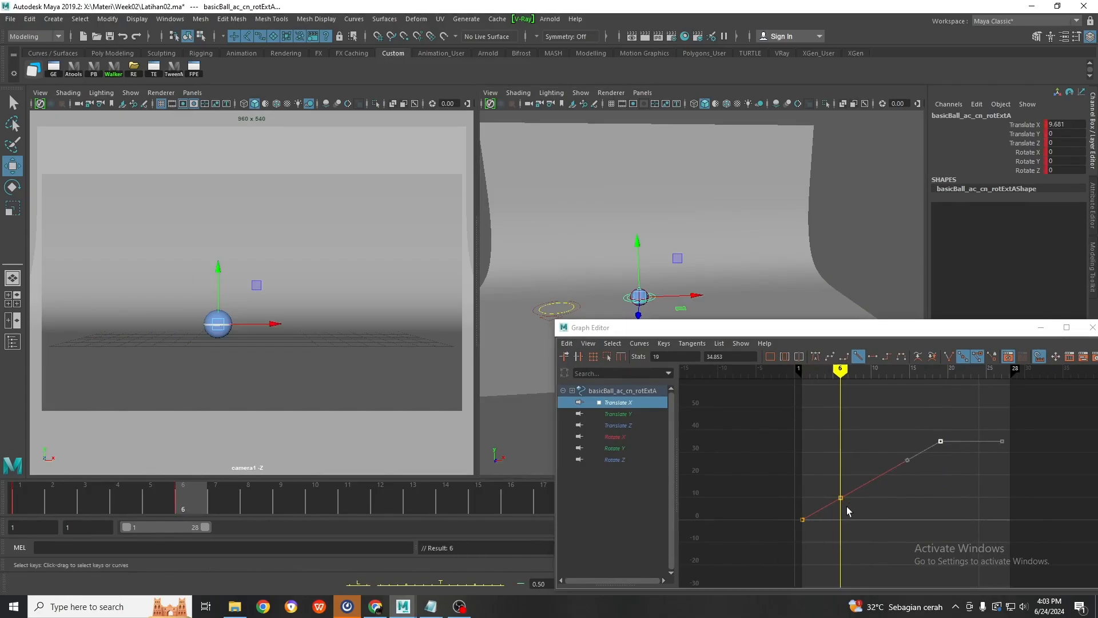
Step: Set the Translate X keys at frames 1 and 6 to auto tangents and leave only the frame 6 key selected
key("a")
left_click_drag(702, 444, 852, 572)
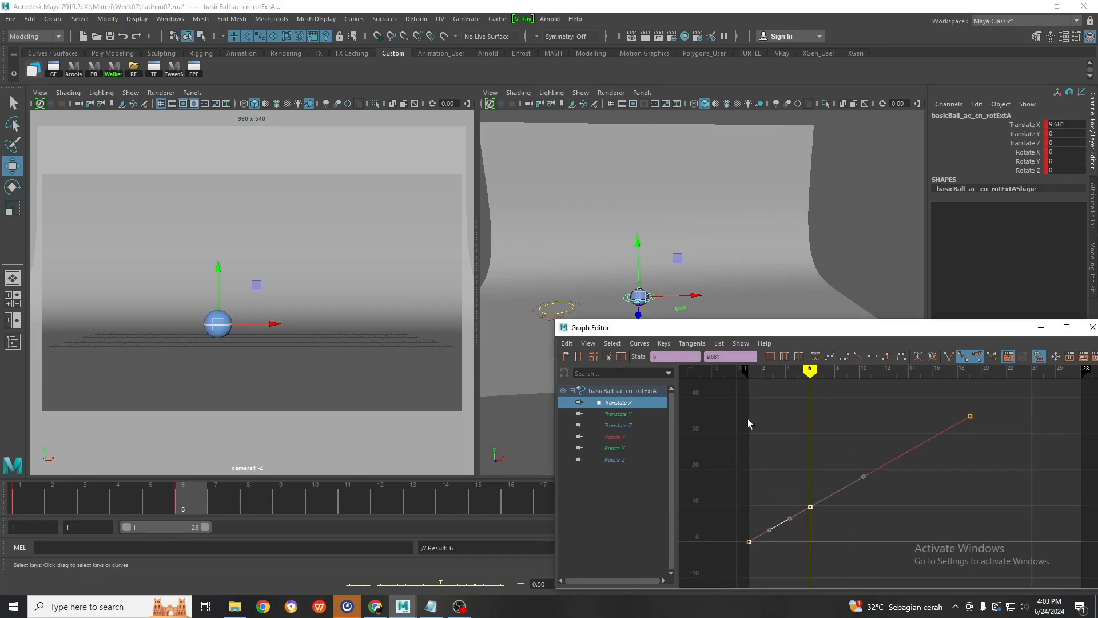
left_click(815, 356)
left_click_drag(835, 531, 835, 530)
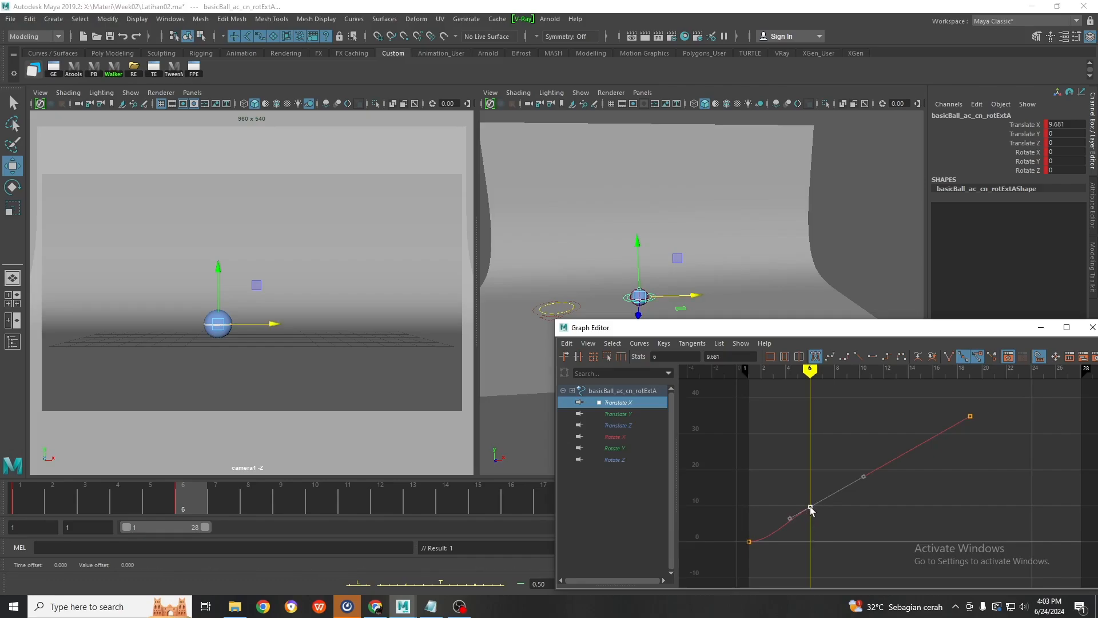
Step: Lower the frame 6 Translate X key to about 0.78 and play the animation from frame 1 with the manipulator hidden
left_click_drag(810, 501, 809, 540)
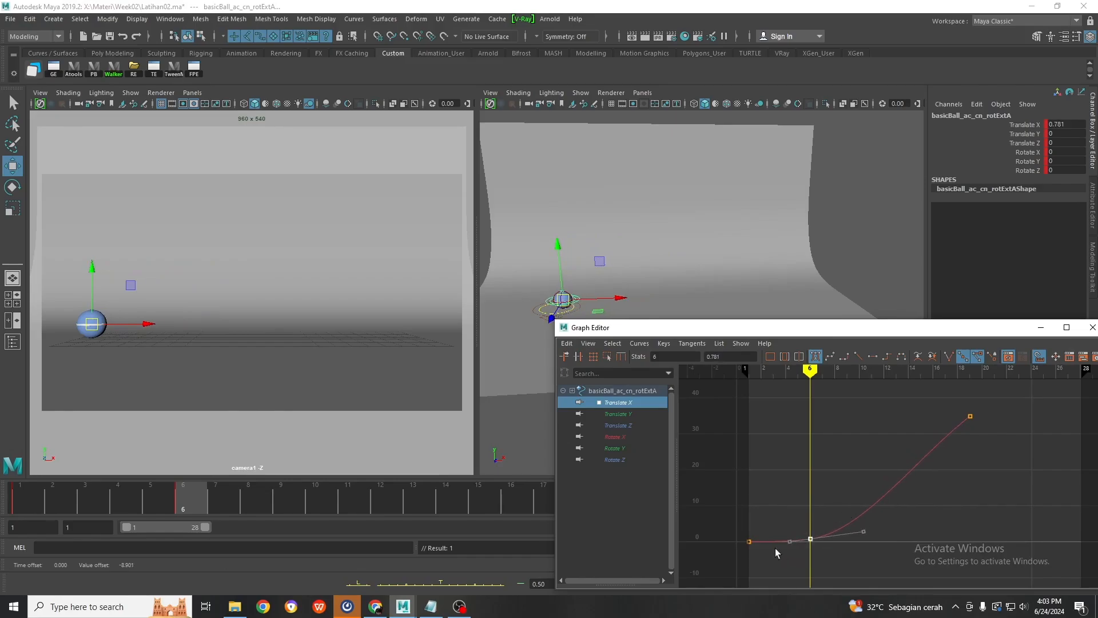
left_click_drag(810, 371, 745, 371)
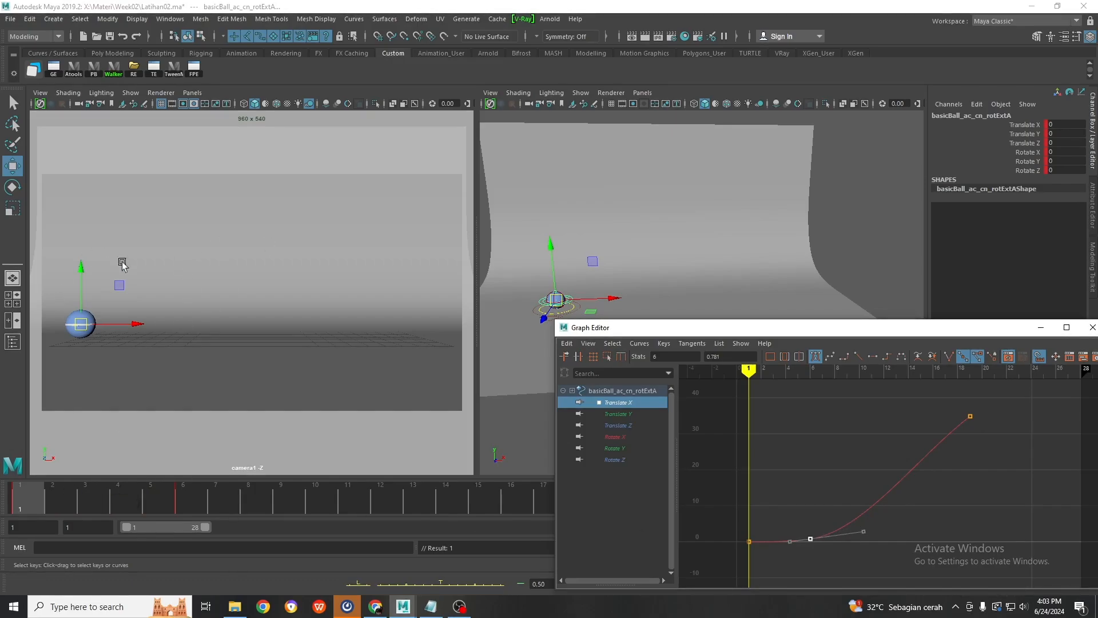
key("q")
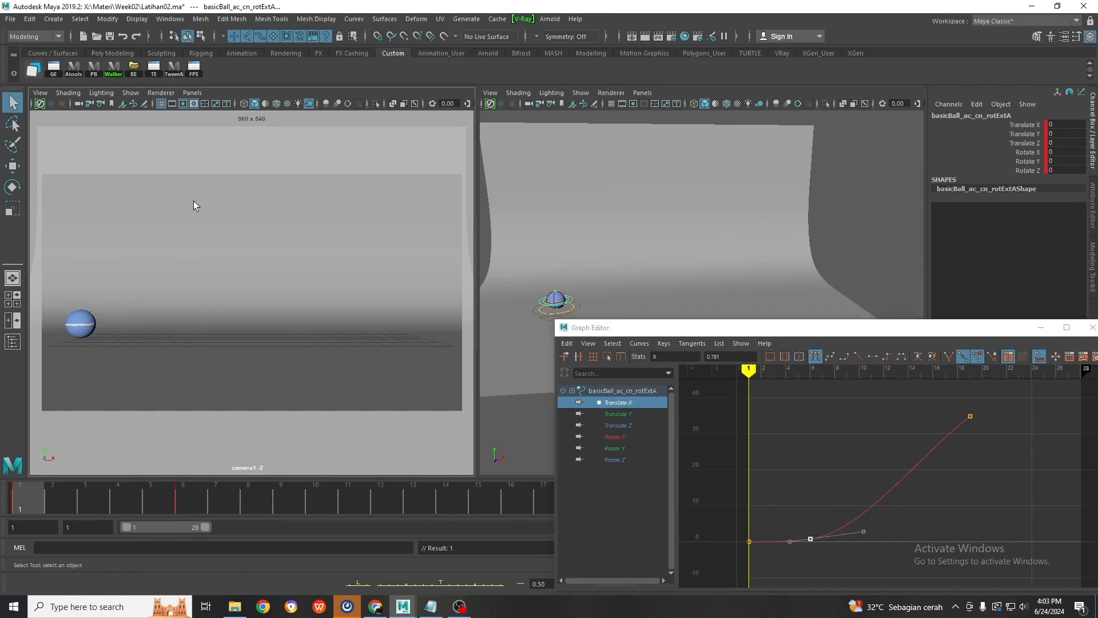
key("alt+v")
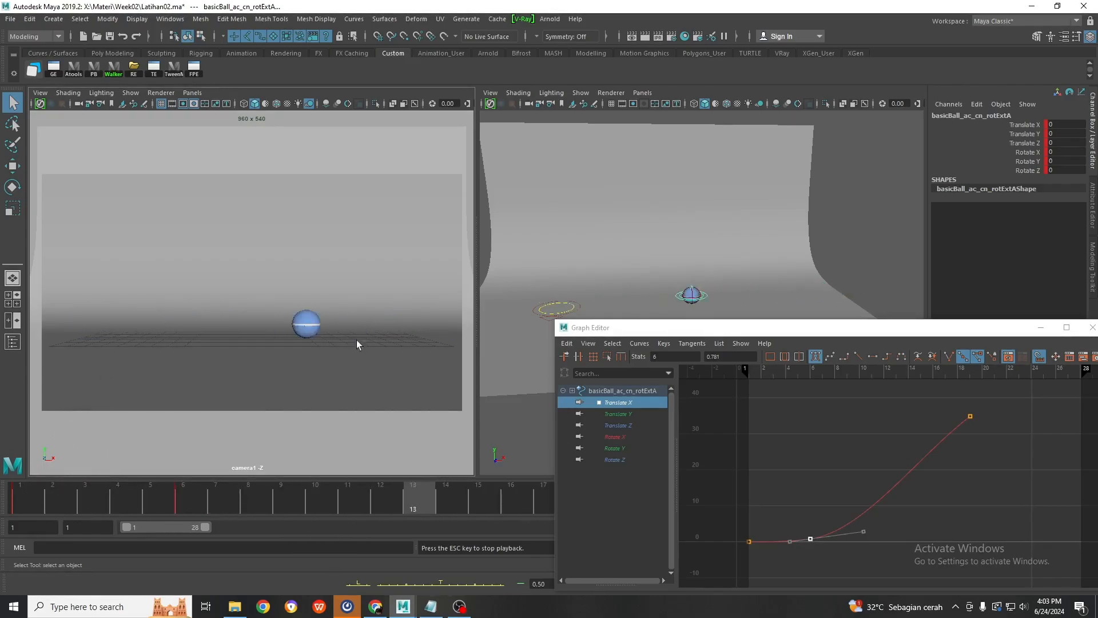
Step: Scrub from frame 1 past frame 6 to frame 19 to examine the ball's spacing along the new curve
left_click(17, 492)
left_click(86, 511)
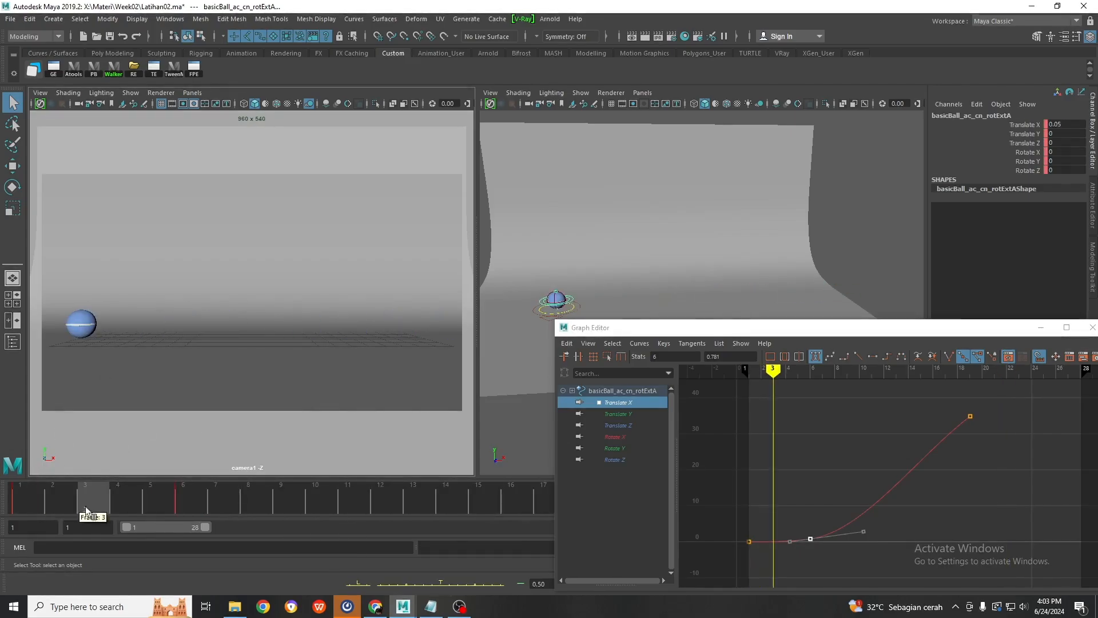
left_click_drag(86, 511, 185, 526)
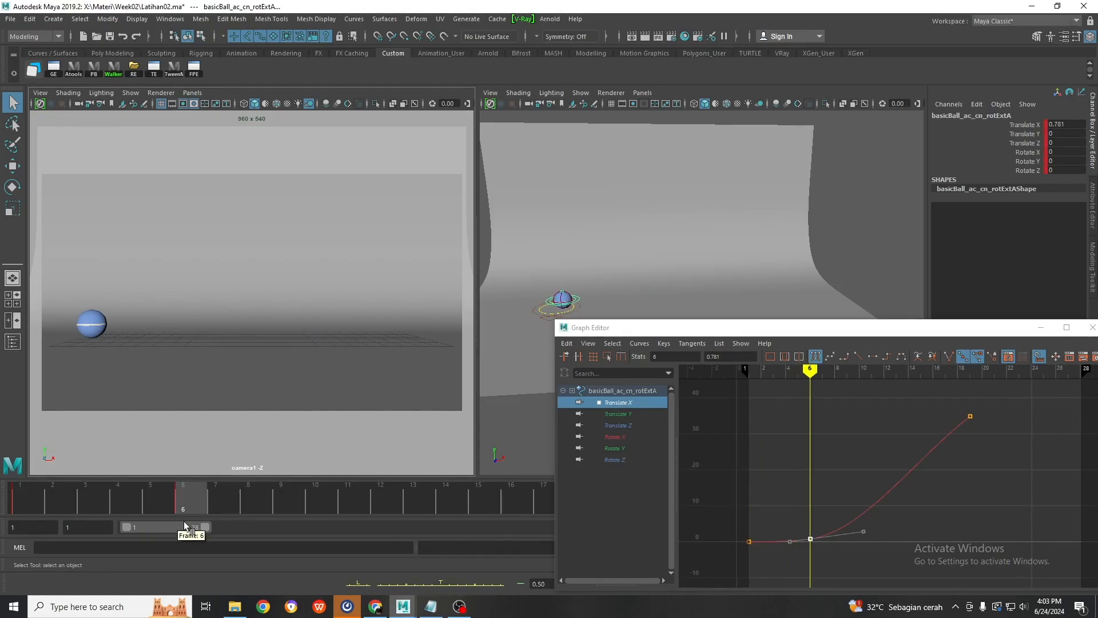
left_click_drag(49, 485, 602, 569)
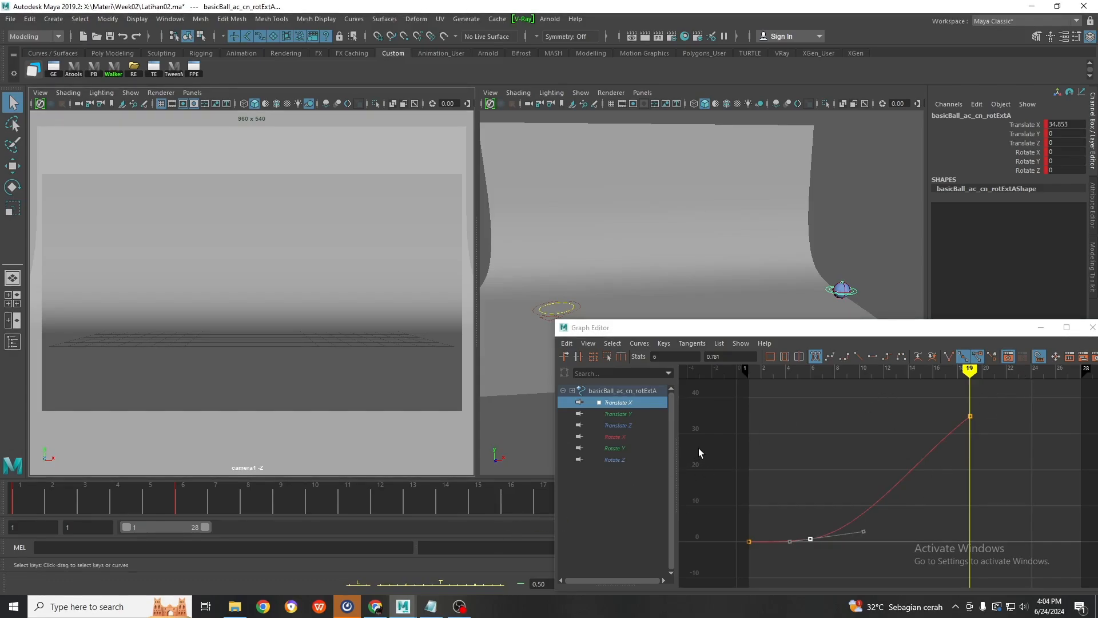
Step: Replay the ball animation from frame 1 to review the slow start, and stop the playback
left_click(21, 506)
key("alt+v")
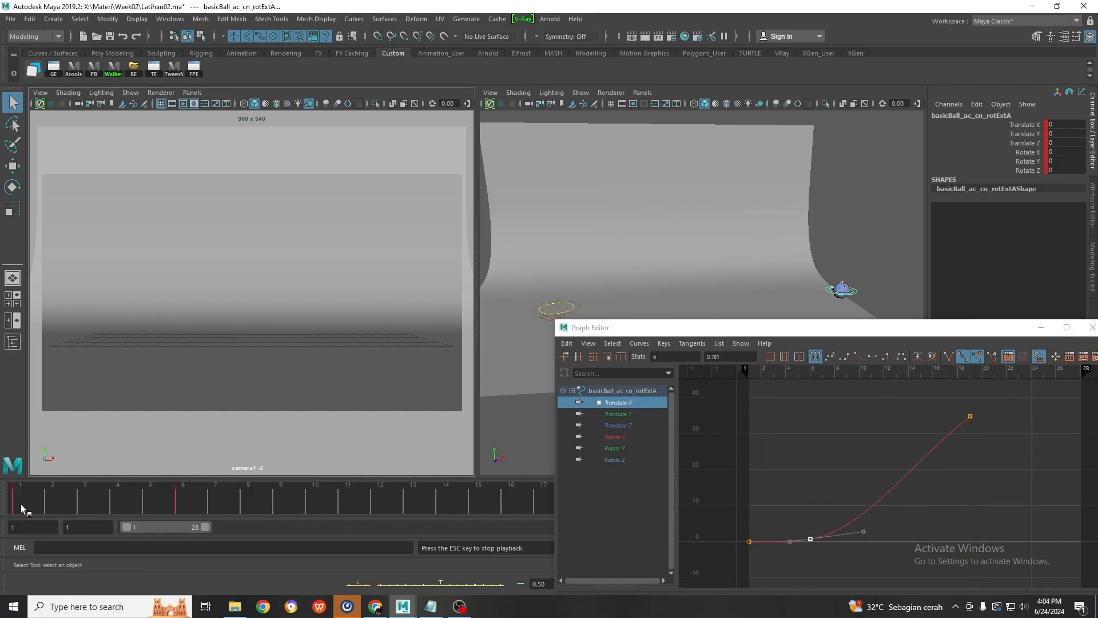
key("Escape")
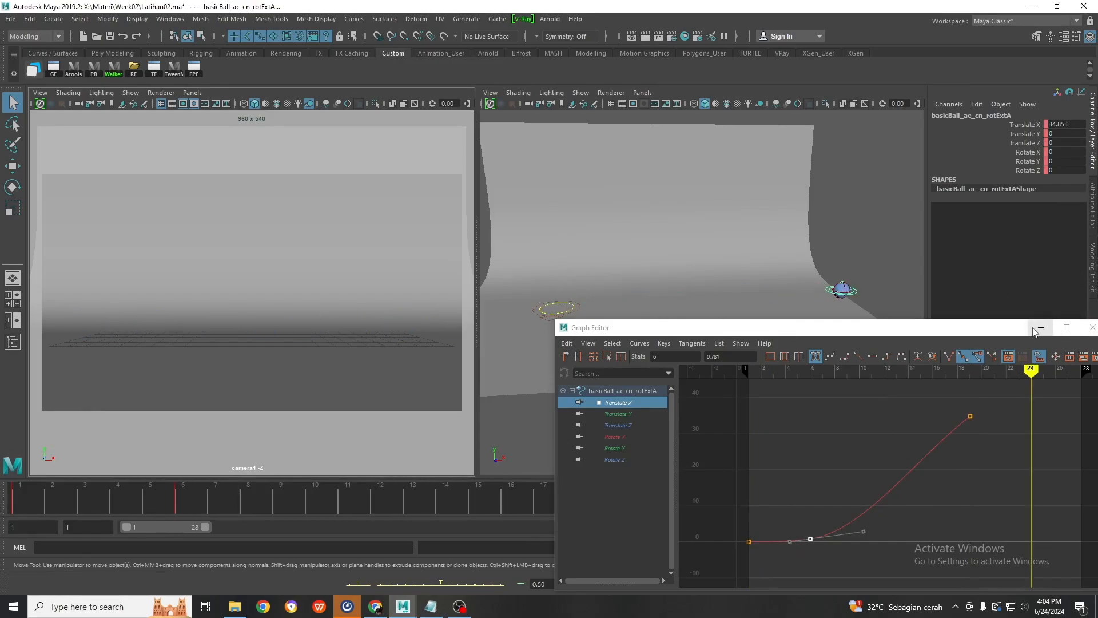